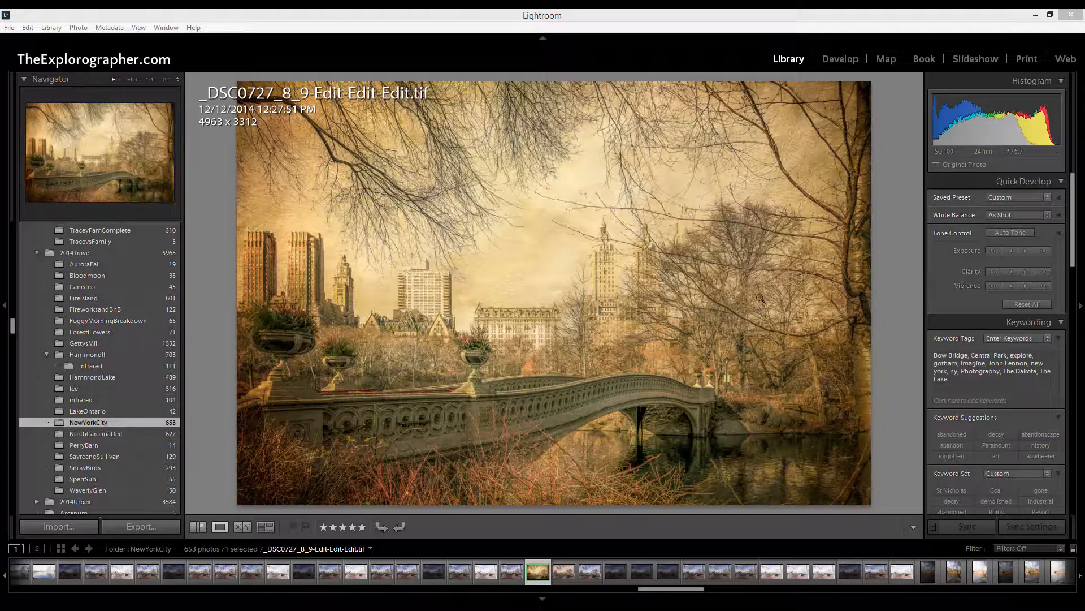
Find the bridge photo _DSC0728.ARW in the NewYorkCity folder's grid and open it in Loupe view.
{"action": "left_click", "coordinate": [195, 527]}
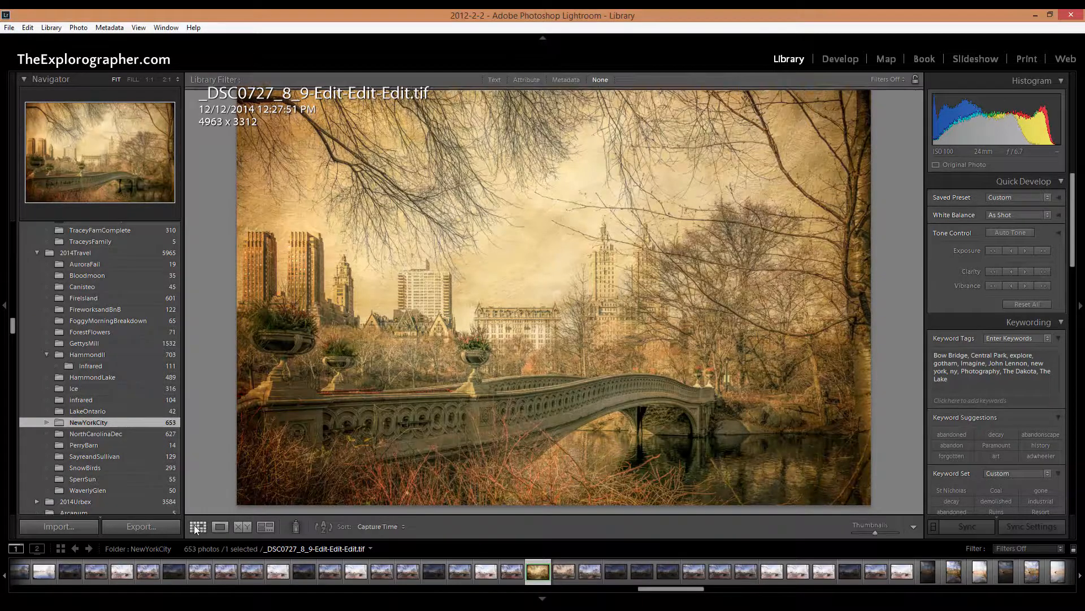
{"action": "scroll", "coordinate": [581, 385], "scroll_direction": "up", "scroll_amount": 3}
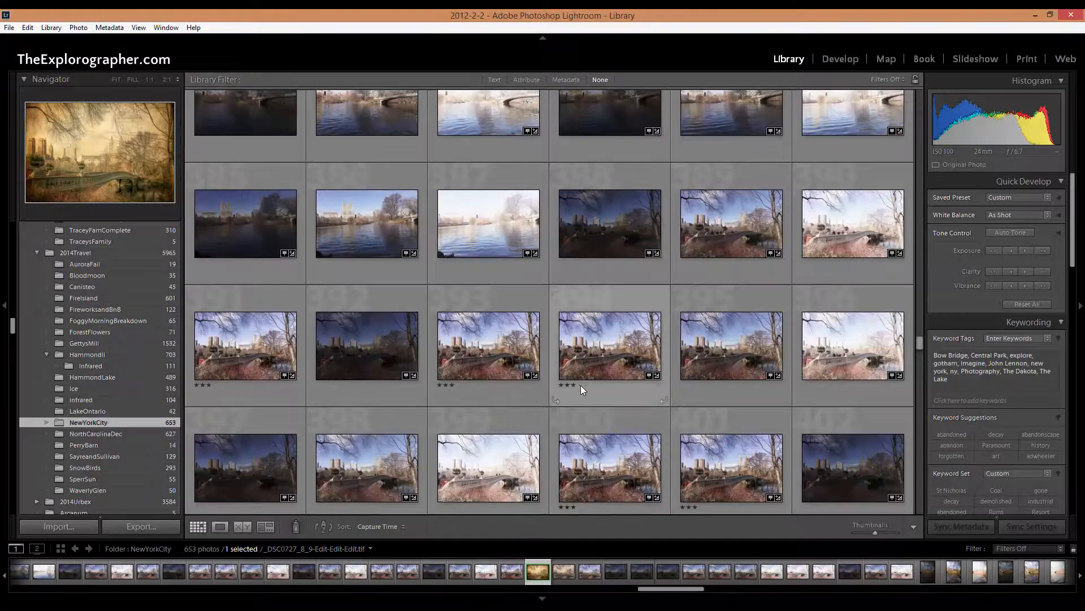
{"action": "left_click", "coordinate": [717, 217]}
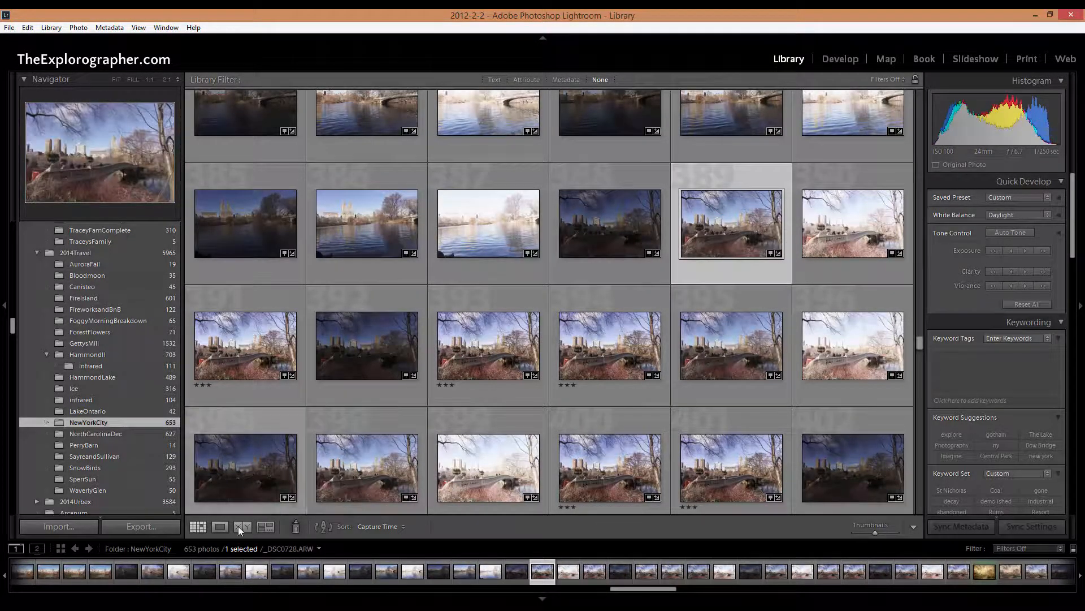
{"action": "left_click", "coordinate": [219, 527]}
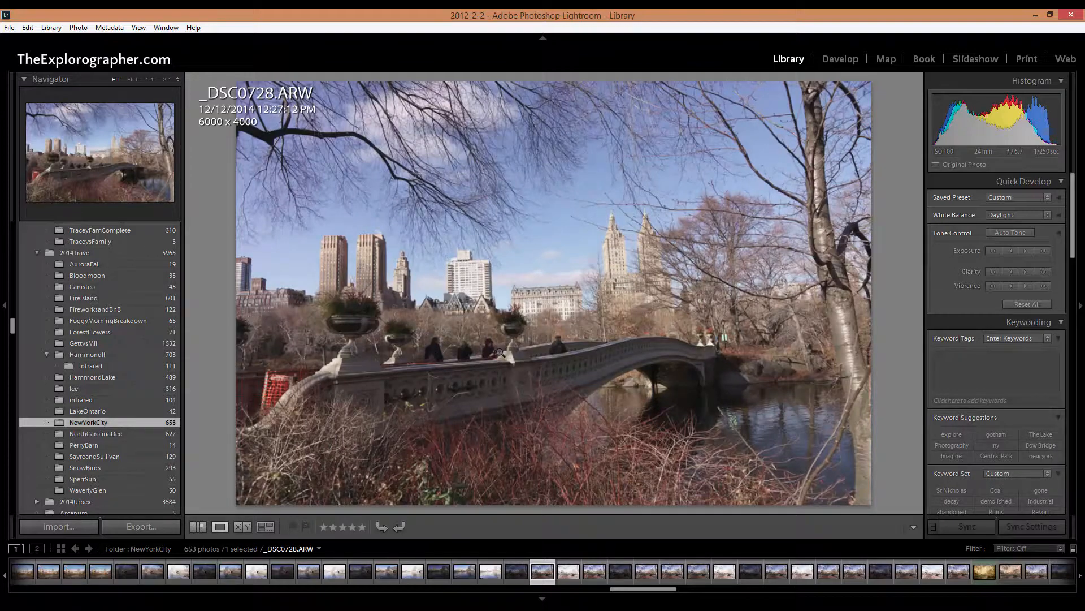
Inspect the people on the bridge and the buildings behind them at 1:1, then return to the fitted view.
{"action": "left_click_drag", "start_coordinate": [459, 338], "coordinate": [506, 383]}
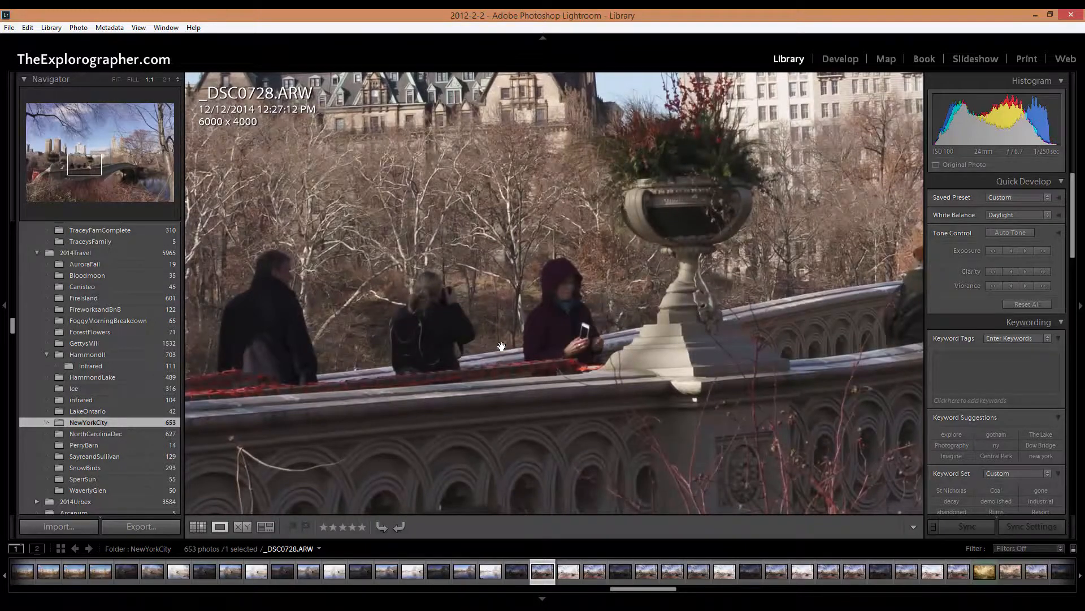
{"action": "left_click_drag", "start_coordinate": [502, 282], "coordinate": [546, 389]}
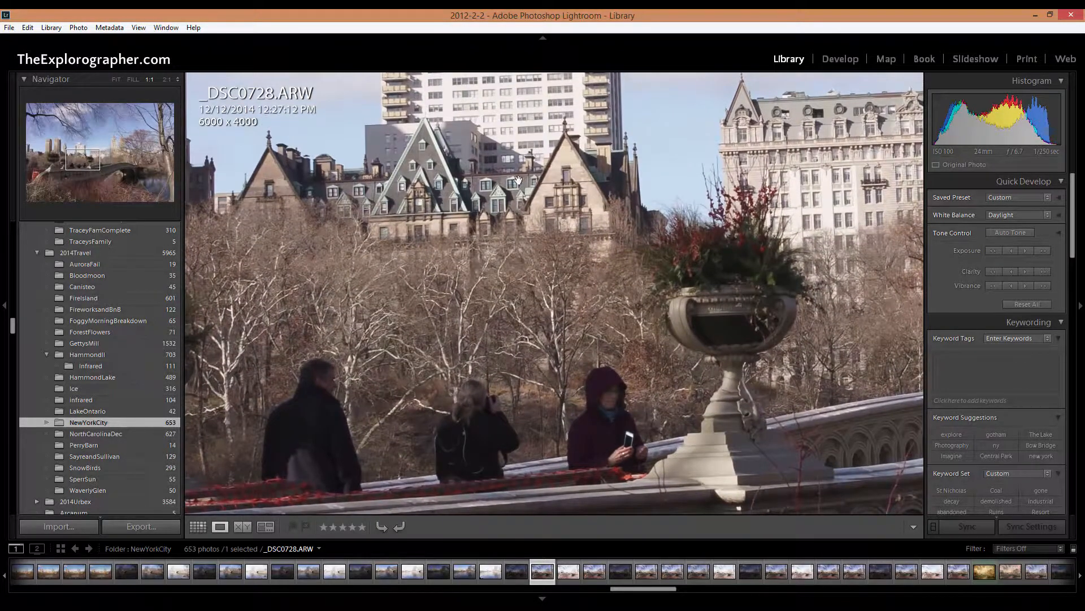
{"action": "left_click_drag", "start_coordinate": [576, 274], "coordinate": [742, 260]}
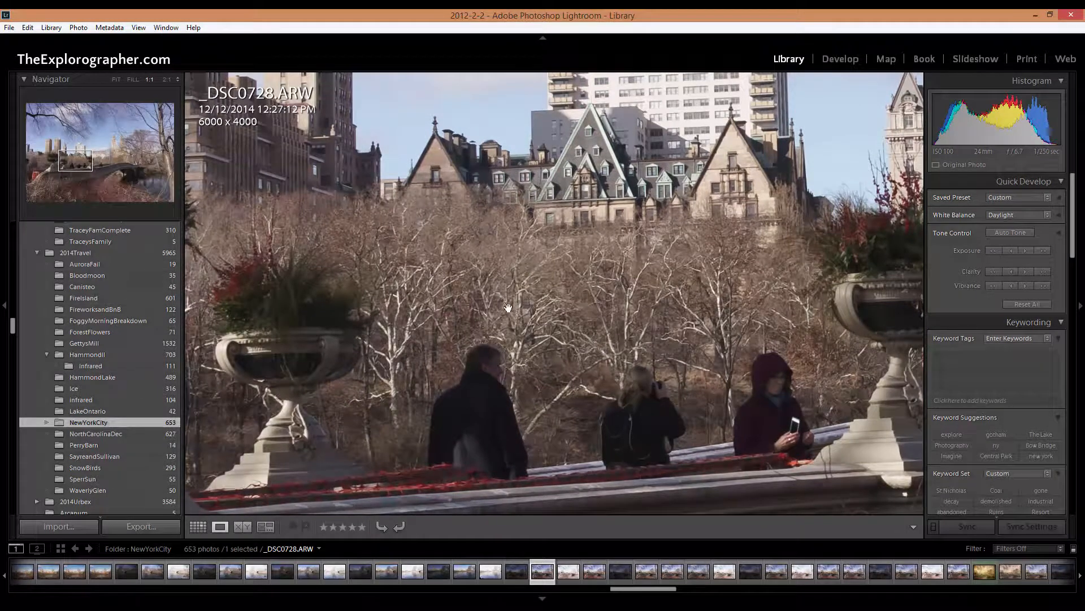
{"action": "left_click_drag", "start_coordinate": [512, 305], "coordinate": [389, 334]}
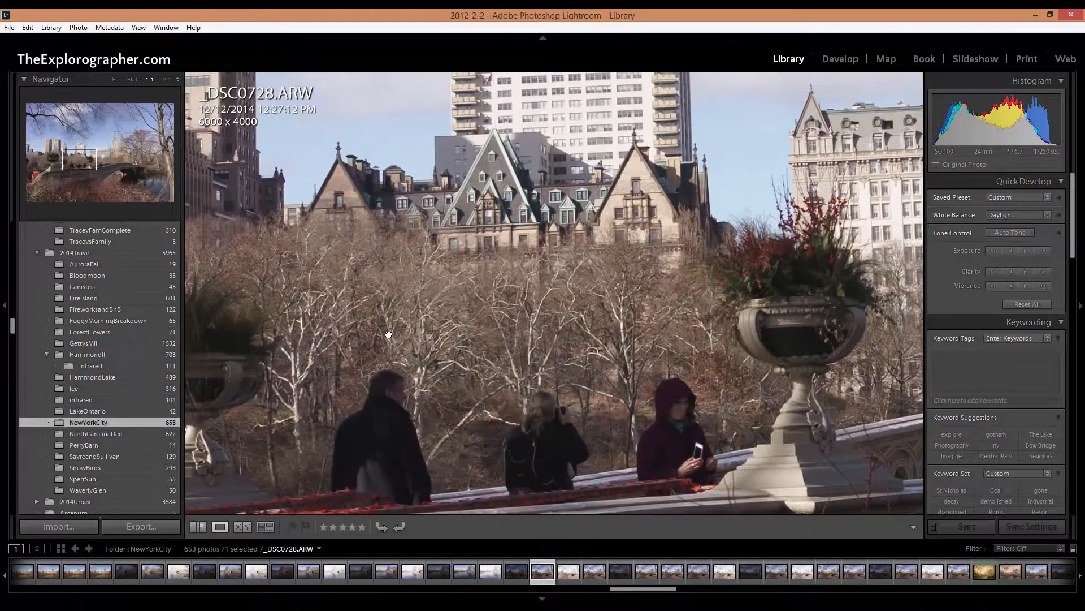
{"action": "left_click", "coordinate": [540, 334]}
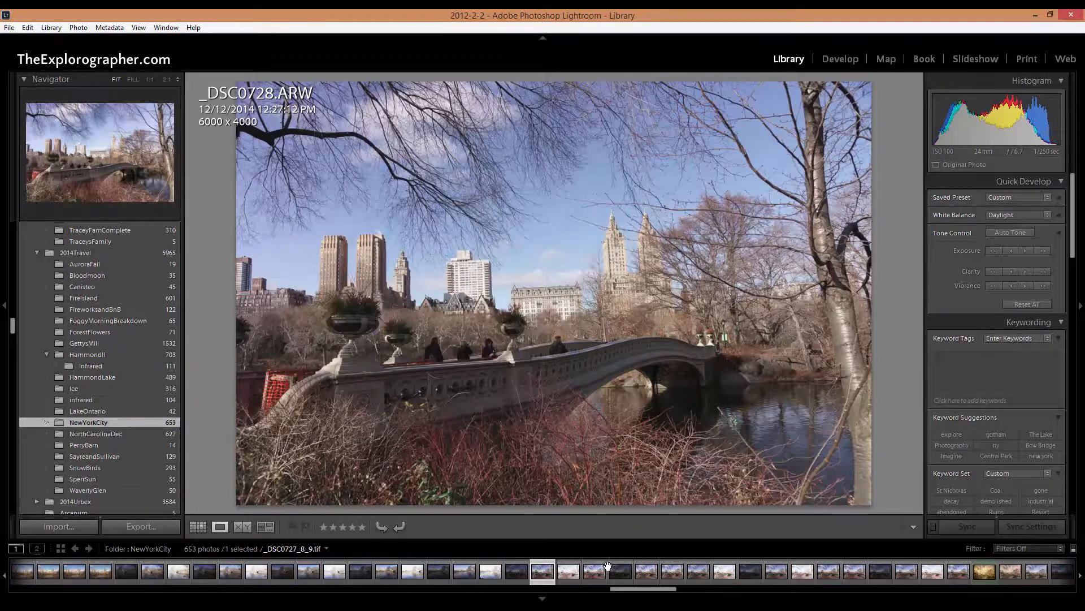
View the bridge shots _DSC0732.ARW, _DSC0733_4_5-2.tif, _DSC0733_4_5.tif and _DSC0734.ARW to compare where people stand.
{"action": "left_click", "coordinate": [722, 571]}
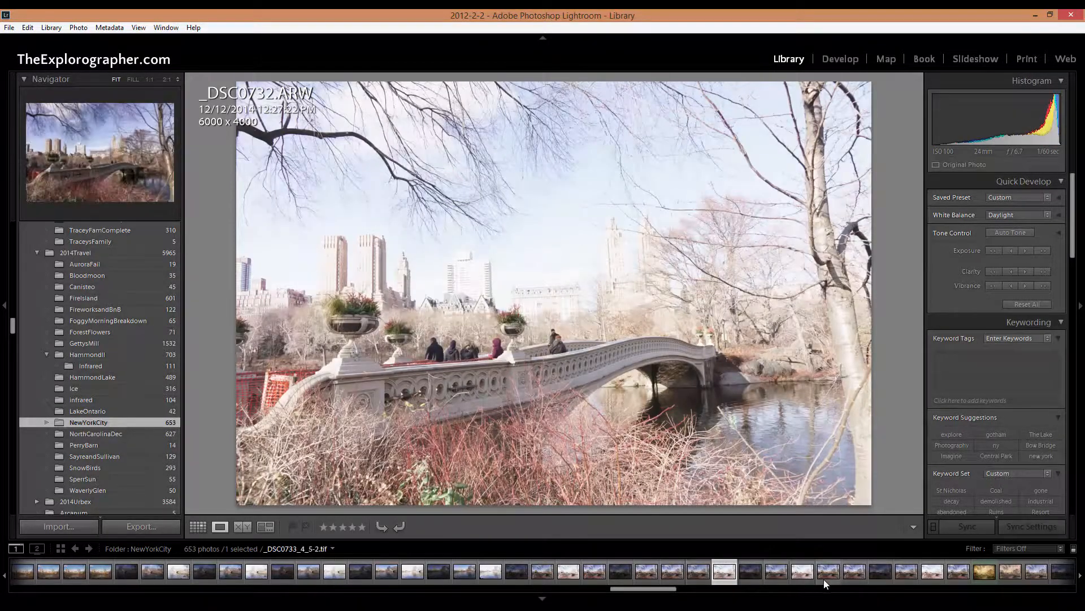
{"action": "left_click", "coordinate": [823, 572]}
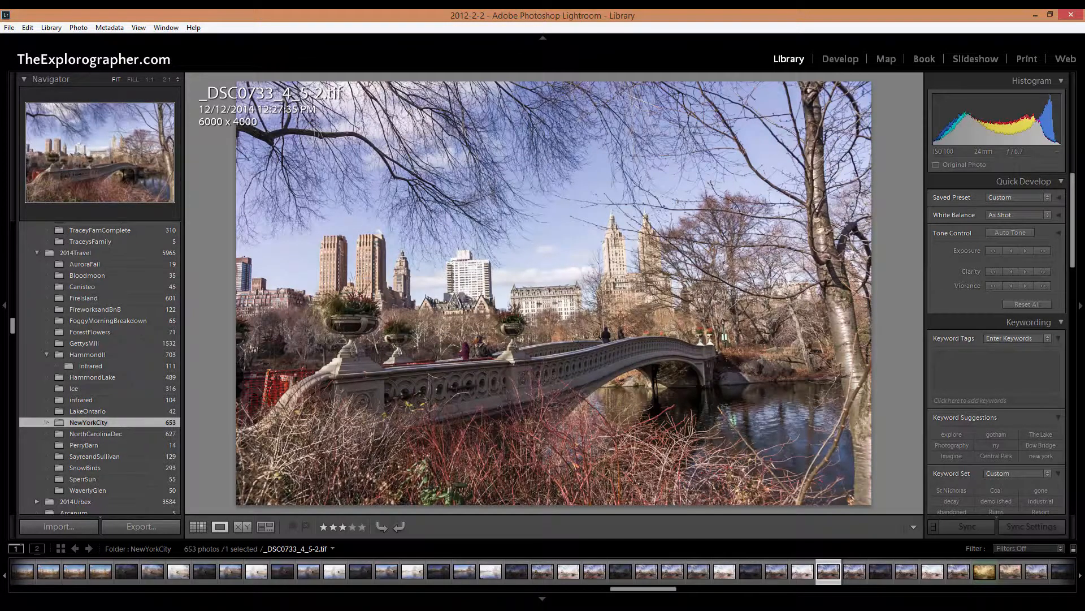
{"action": "left_click", "coordinate": [672, 571]}
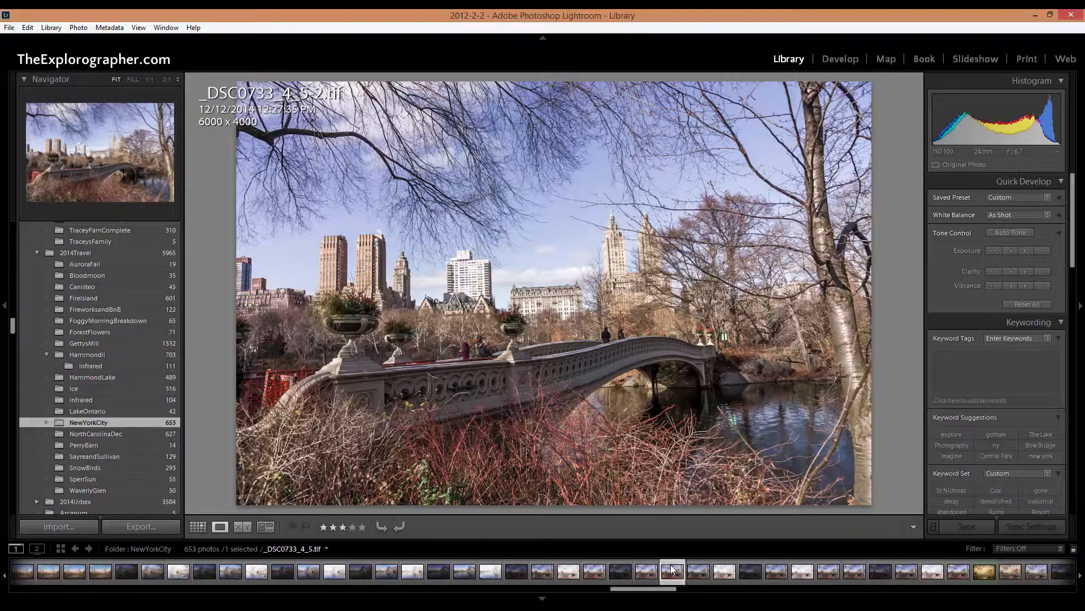
{"action": "left_click", "coordinate": [776, 570]}
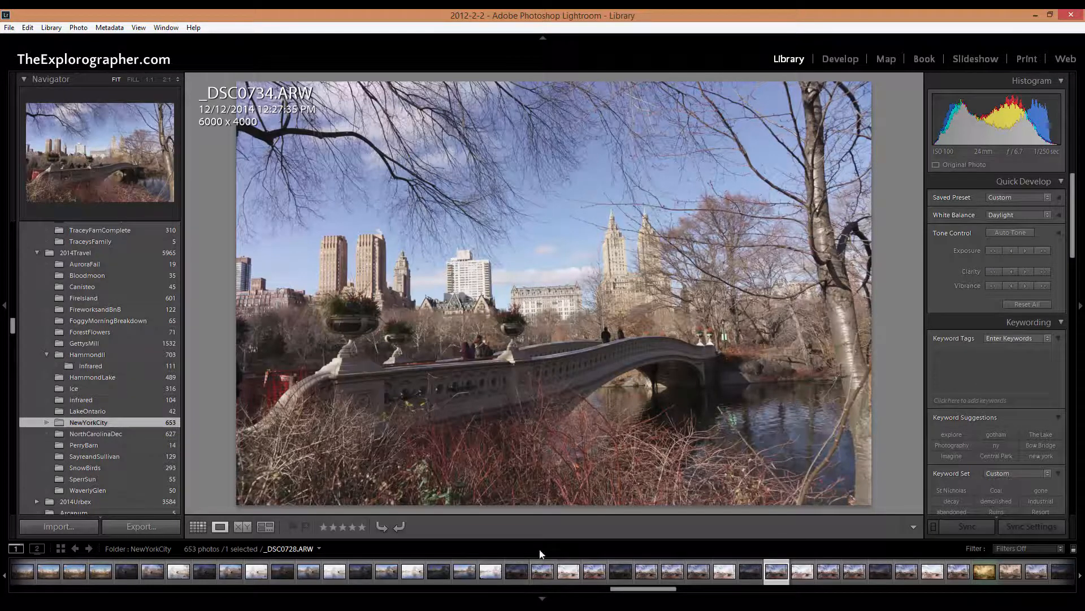
Review the exposure brackets _DSC0727 to _DSC0729 and _DSC0733 to _DSC0735 frame by frame.
{"action": "left_click", "coordinate": [520, 573]}
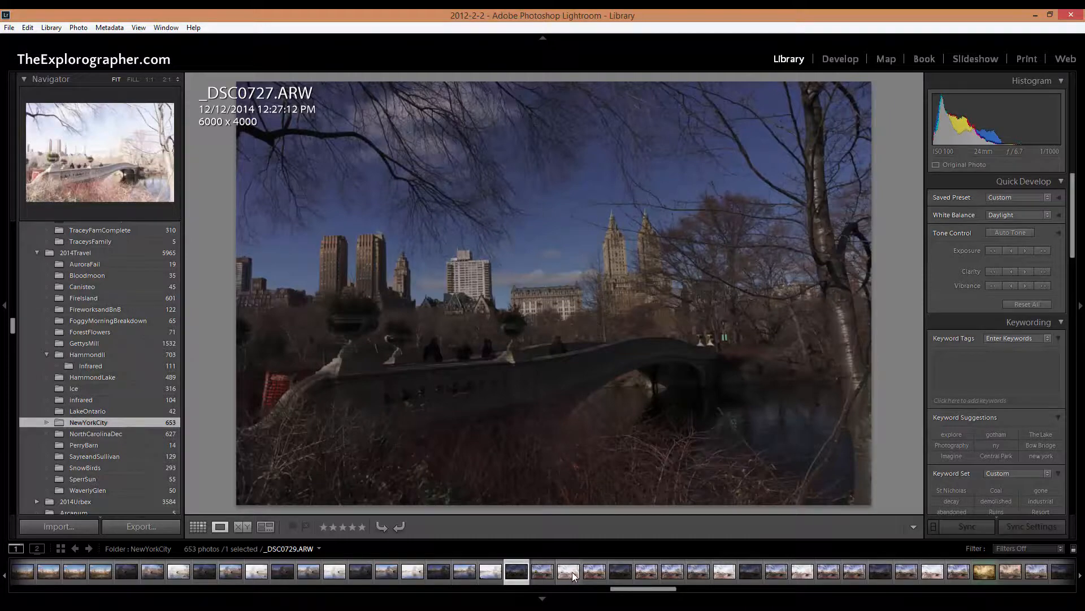
{"action": "left_click", "coordinate": [545, 569]}
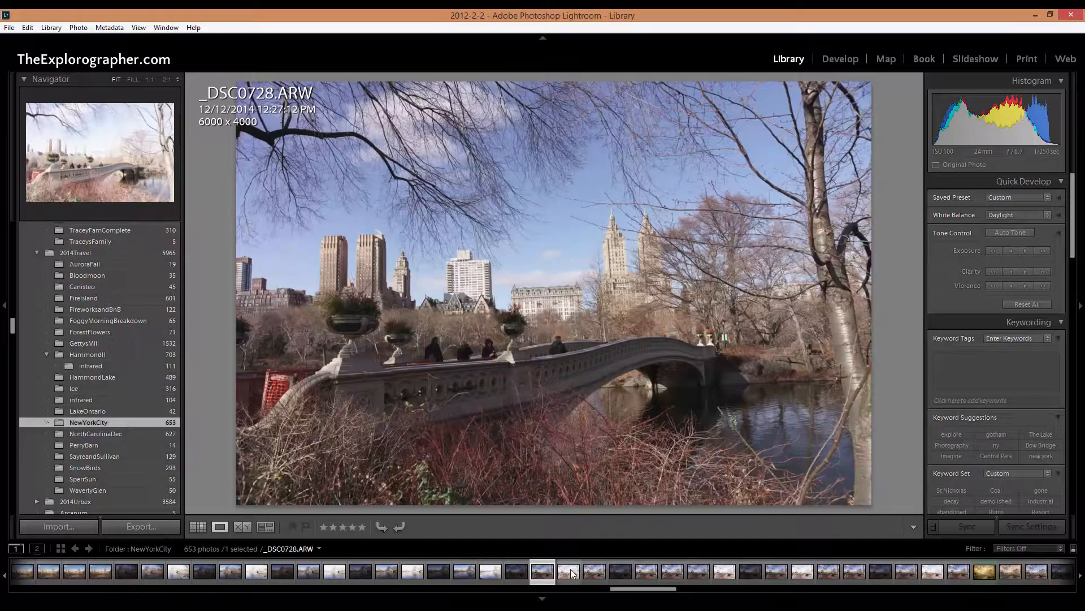
{"action": "left_click", "coordinate": [571, 569]}
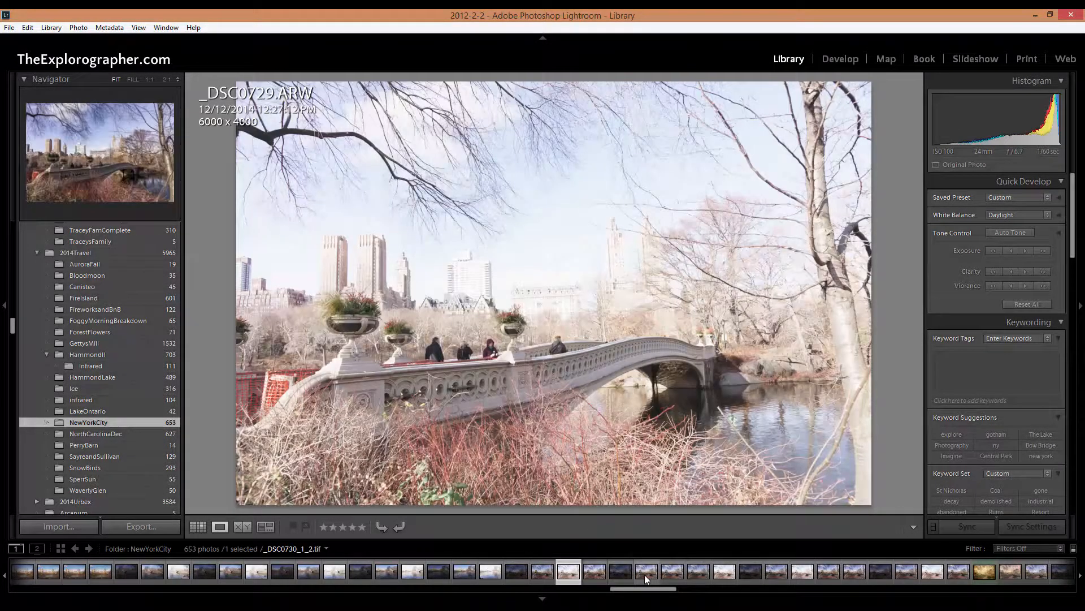
{"action": "left_click", "coordinate": [751, 573]}
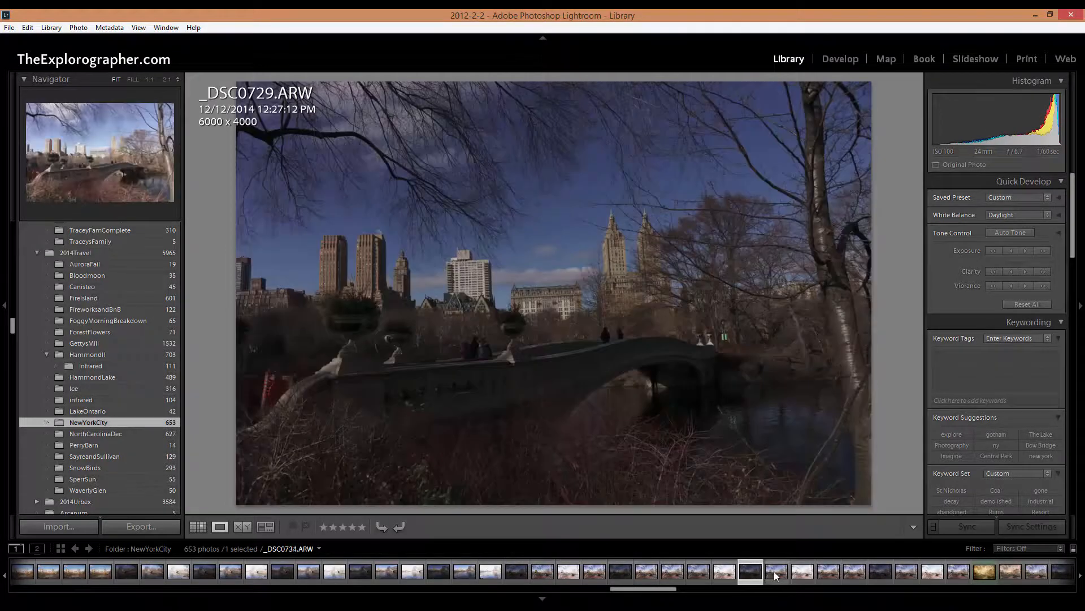
{"action": "left_click", "coordinate": [777, 571]}
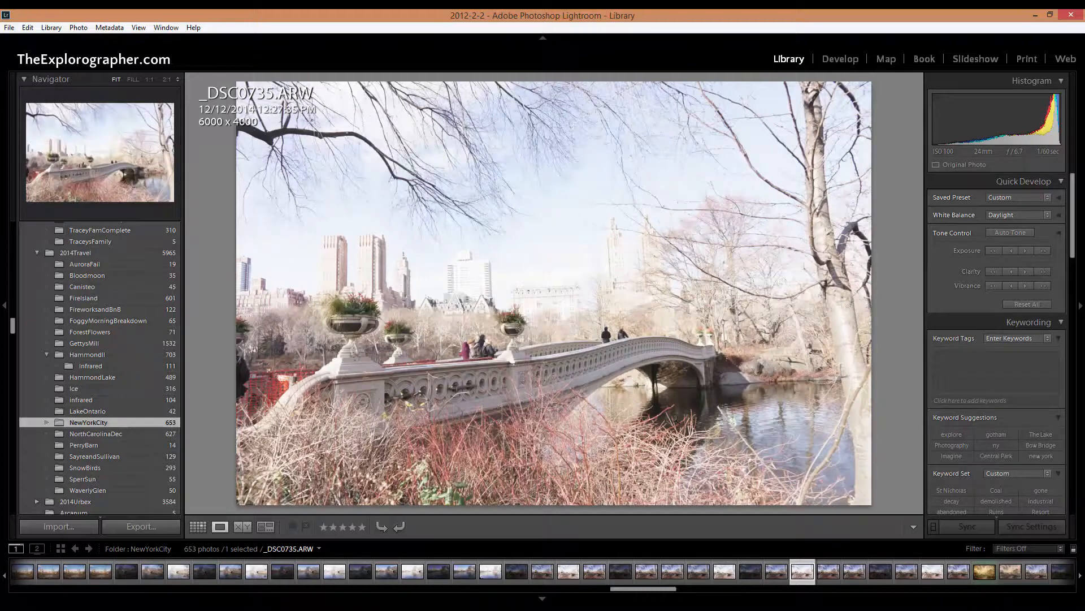
Open the merged photo _DSC0727_8_9.tif from the grid in Loupe view and enlarge the filmstrip thumbnails.
{"action": "left_click", "coordinate": [202, 527]}
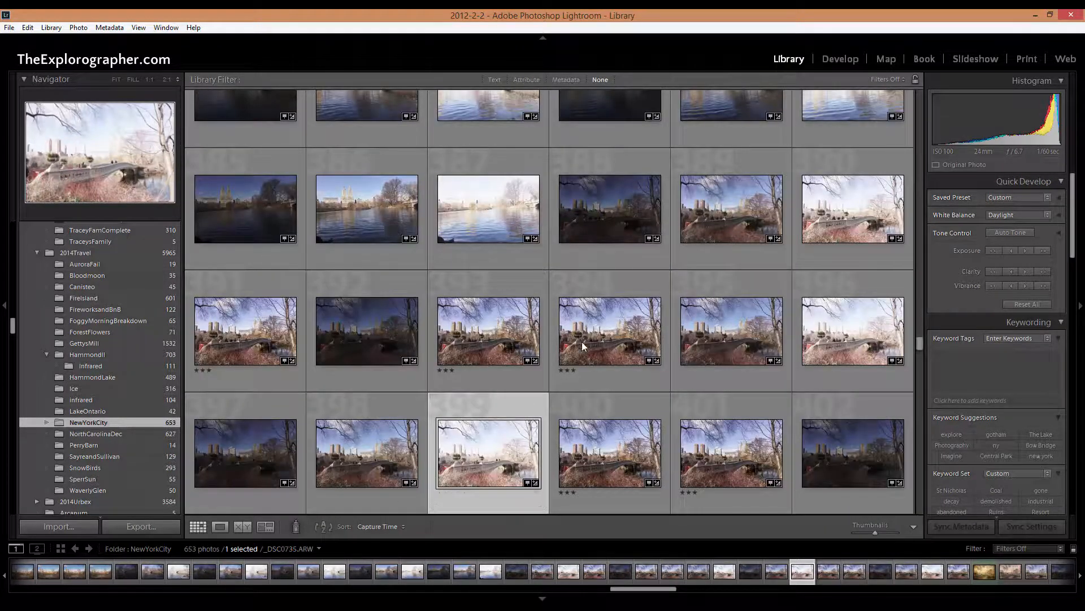
{"action": "left_click", "coordinate": [273, 336]}
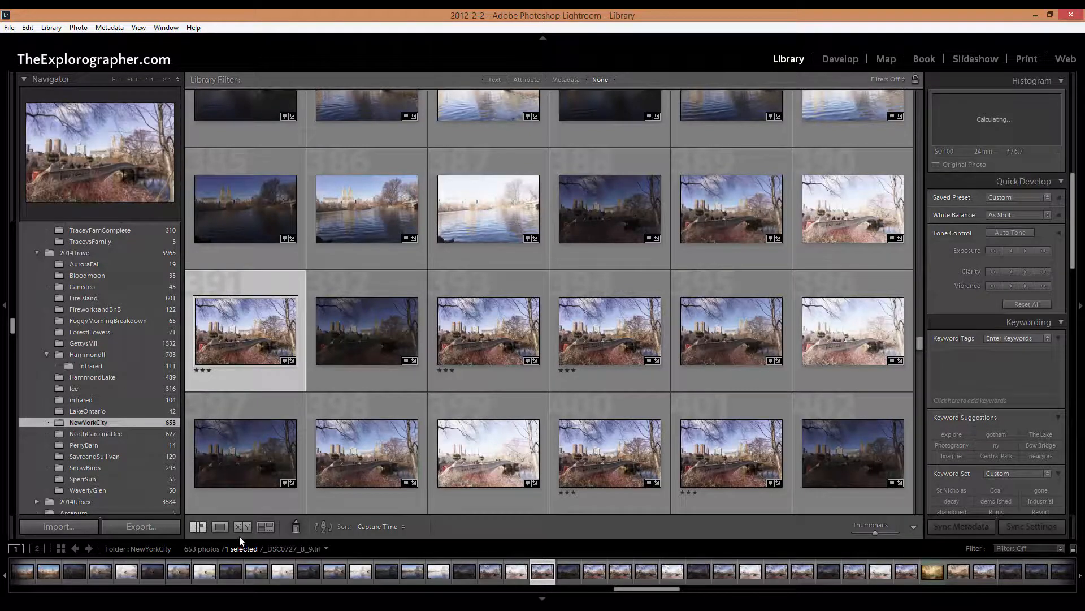
{"action": "left_click", "coordinate": [223, 528]}
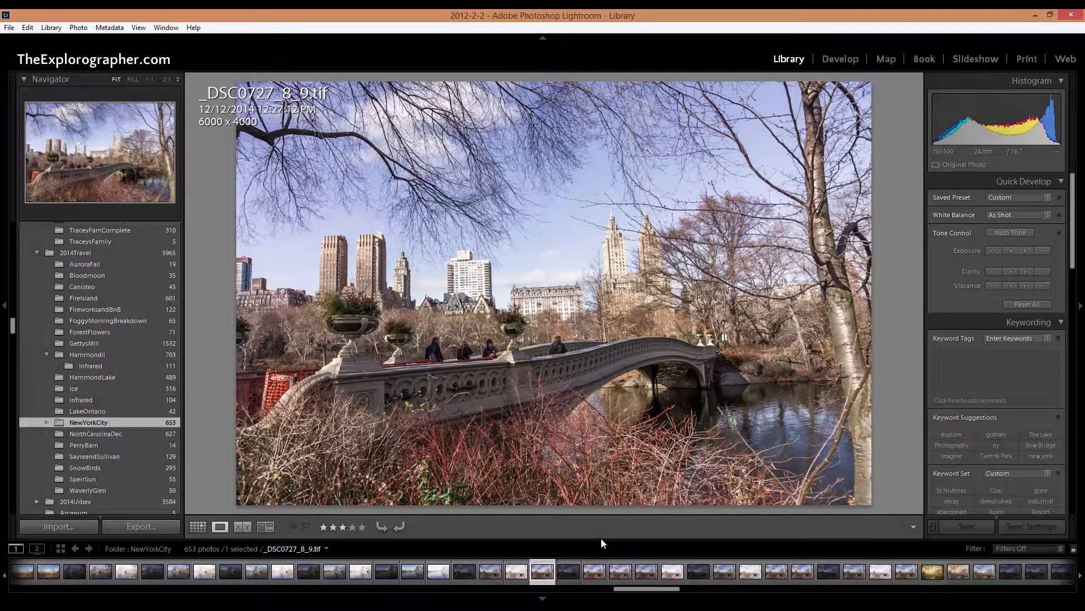
{"action": "left_click_drag", "start_coordinate": [602, 537], "coordinate": [604, 526]}
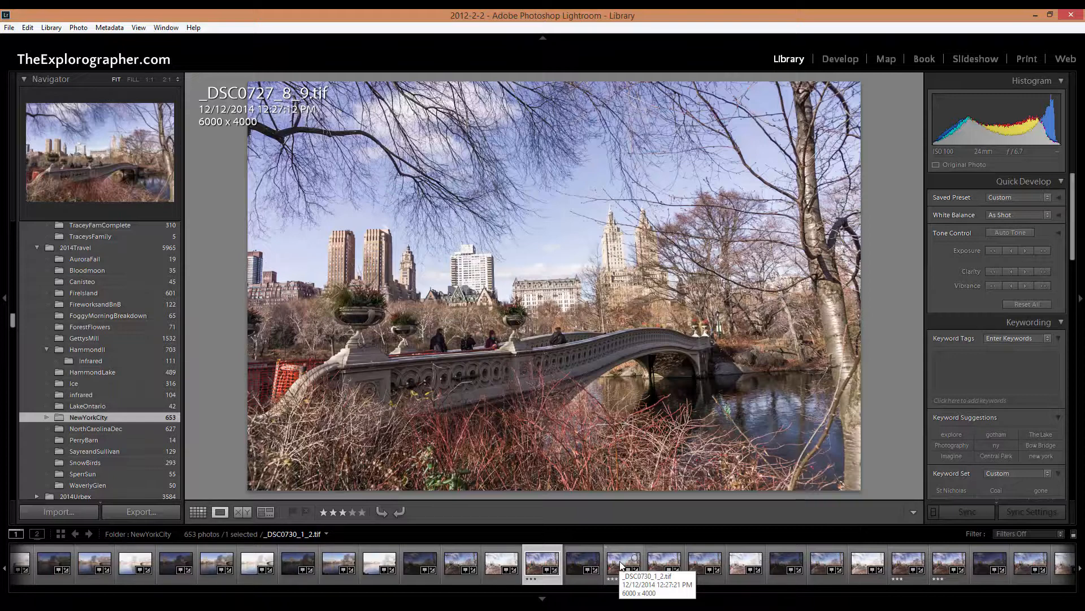
View the merged bridge photos _DSC0730_1_2.tif, _DSC0733_4_5.tif, _DSC0733_4_5-2.tif and _DSC0739_40_41.tif in turn.
{"action": "left_click", "coordinate": [621, 564]}
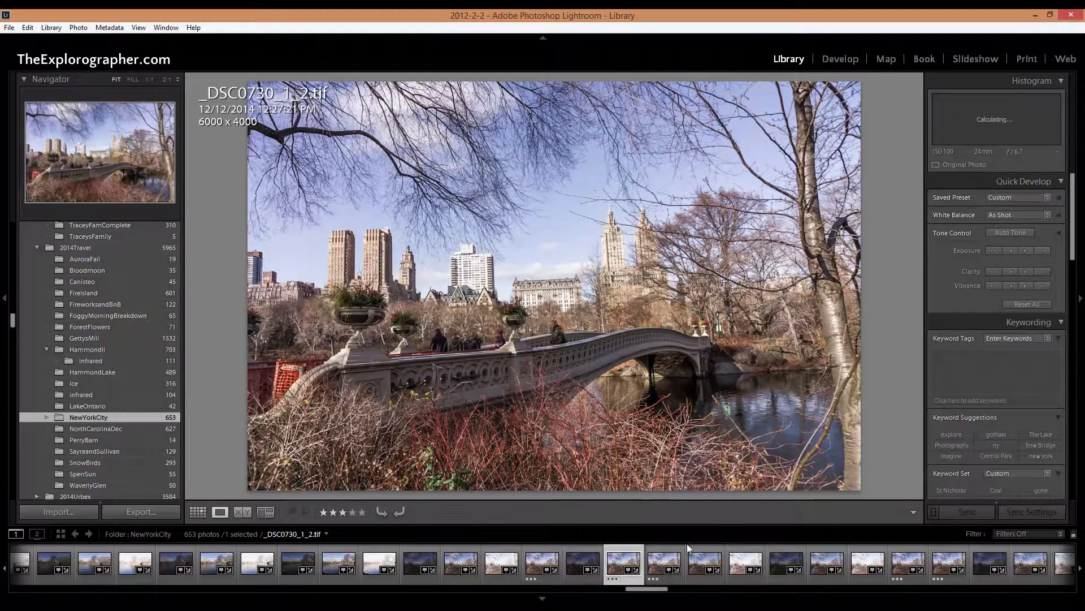
{"action": "left_click", "coordinate": [660, 563]}
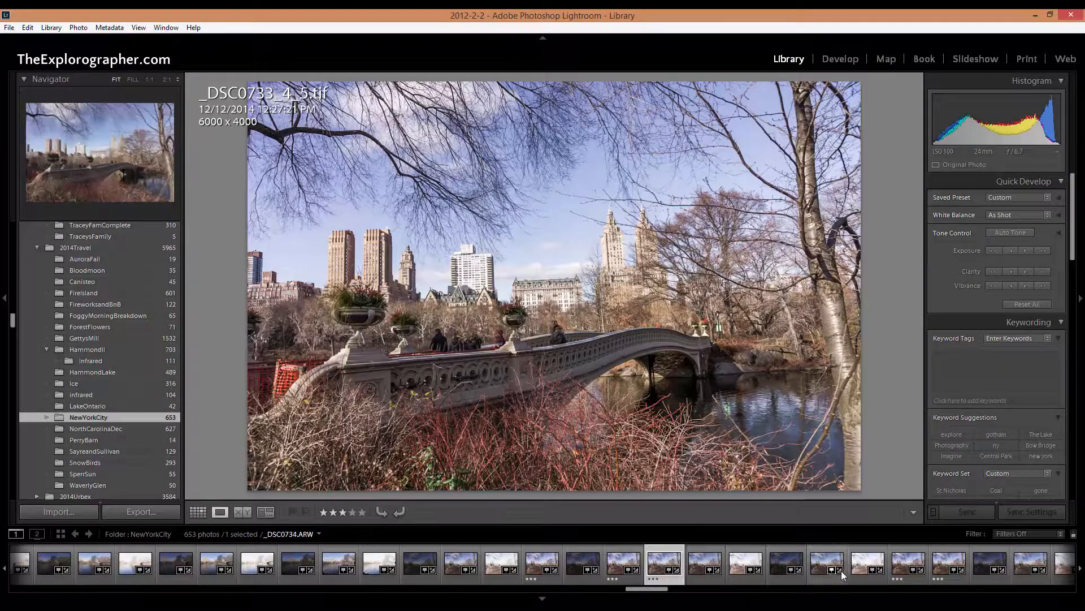
{"action": "left_click", "coordinate": [906, 566]}
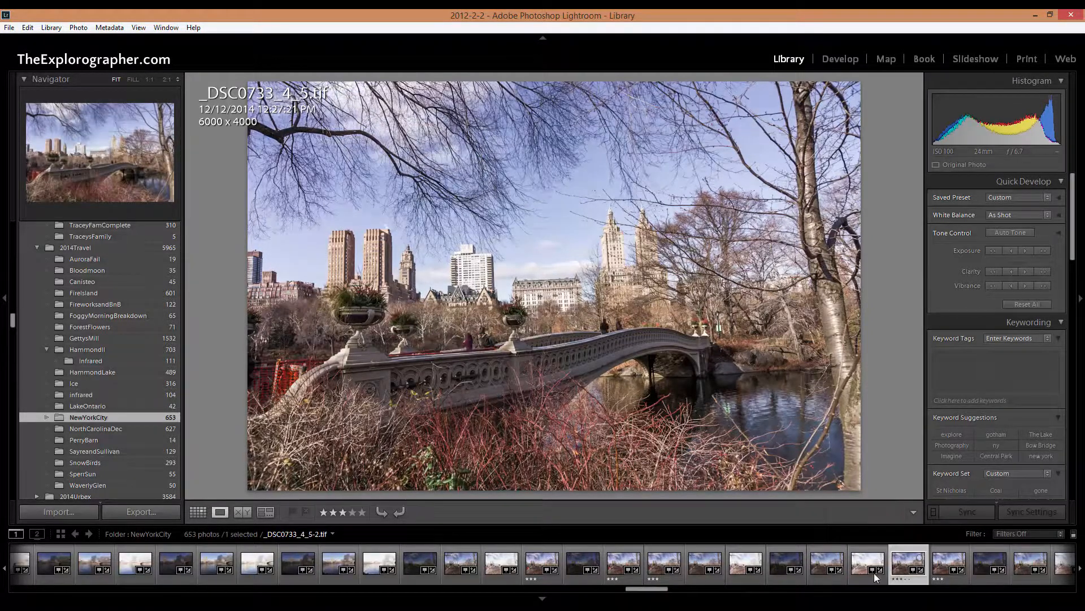
{"action": "left_click", "coordinate": [938, 565]}
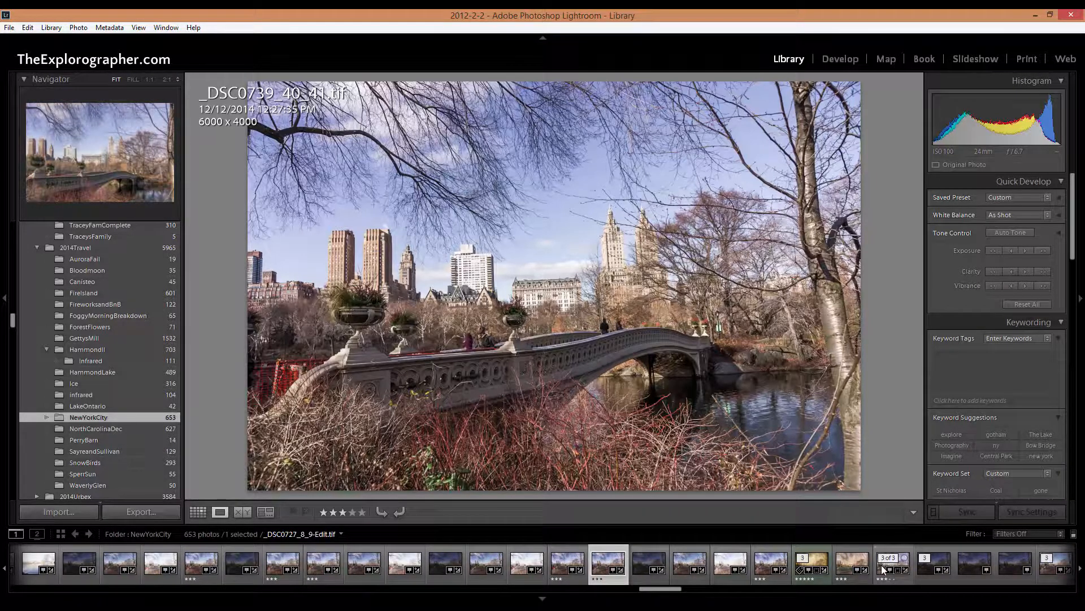
Compare the people-free composite _DSC0727_8_9-Edit.tif with the merged photo _DSC0739_40_41.tif.
{"action": "left_click", "coordinate": [883, 568]}
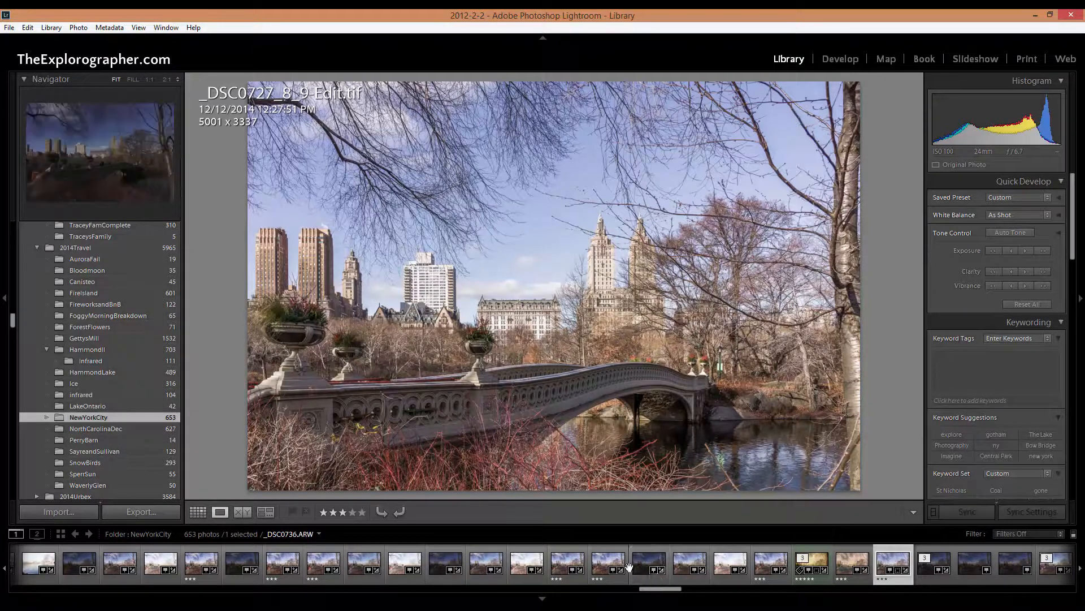
{"action": "left_click", "coordinate": [598, 570]}
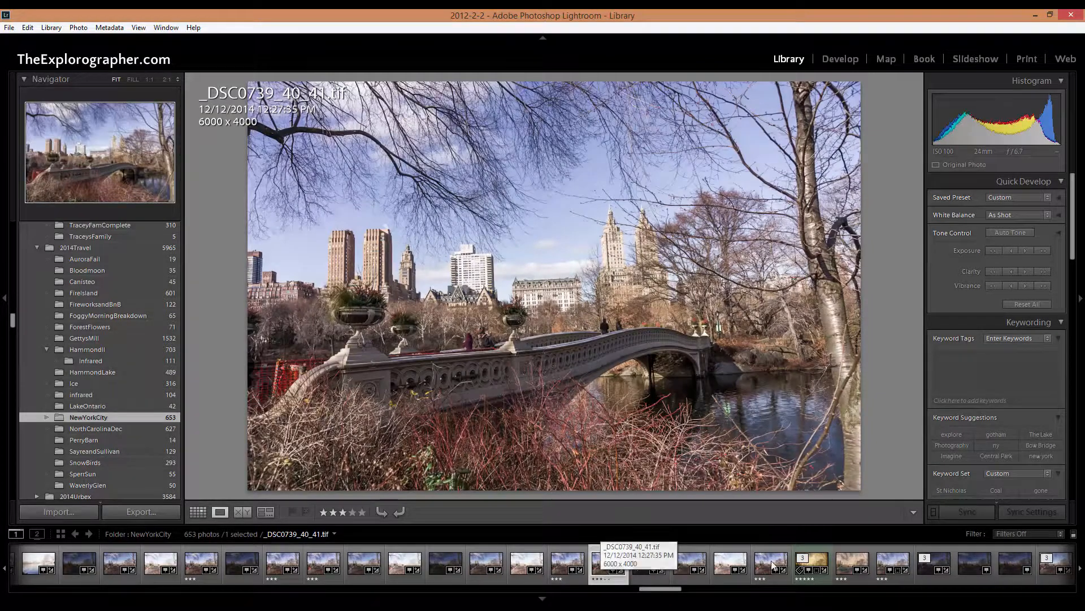
{"action": "left_click", "coordinate": [879, 574]}
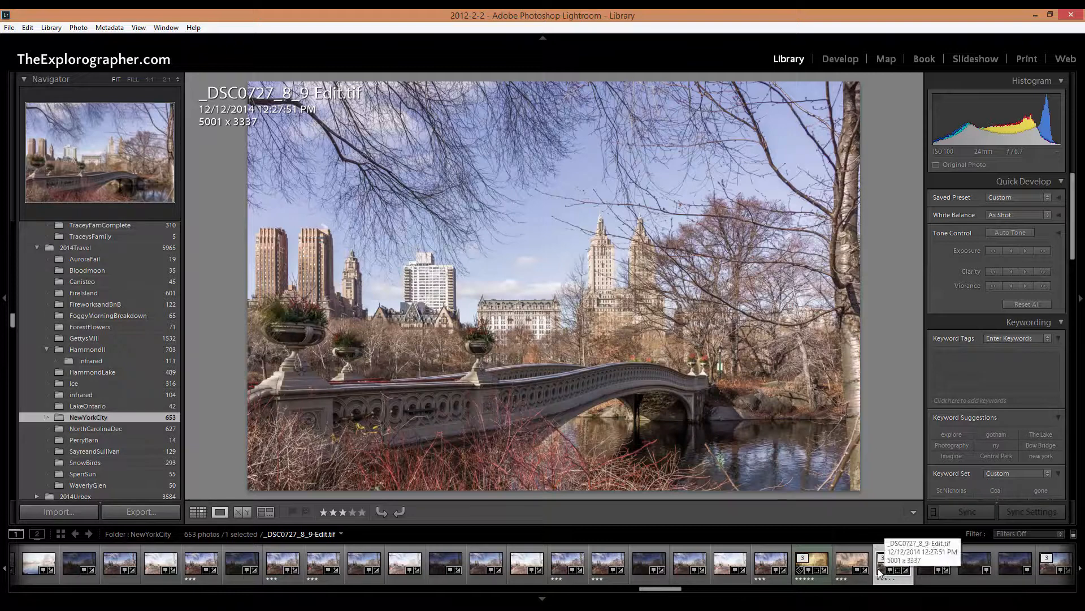
Open _DSC0727_8_9-Edit-Edit.tif in the Develop module and bring the earliest entries of its edit history into view.
{"action": "left_click", "coordinate": [846, 576]}
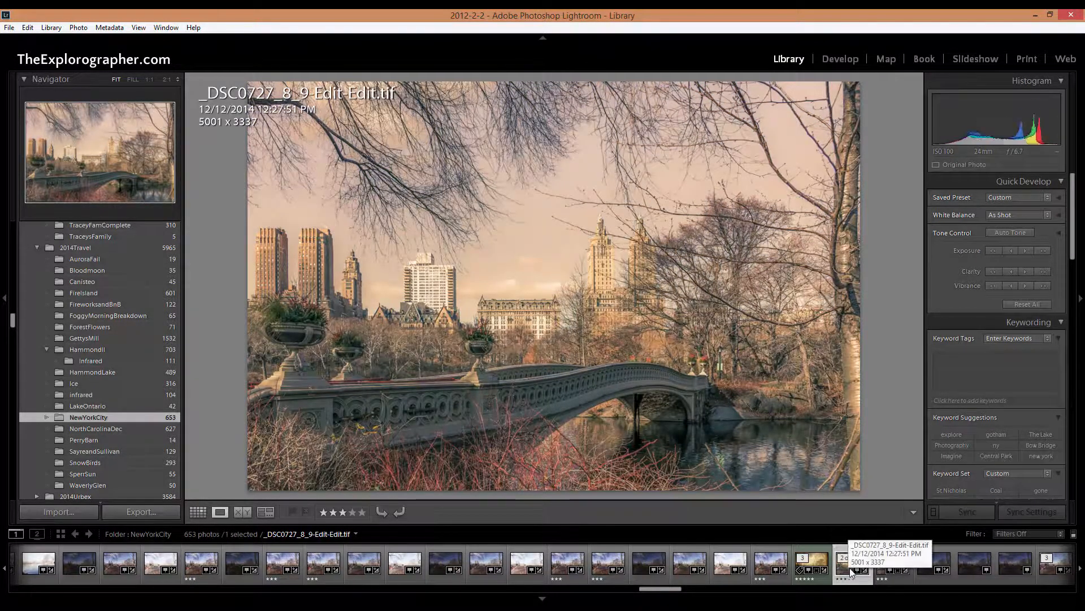
{"action": "left_click", "coordinate": [840, 59]}
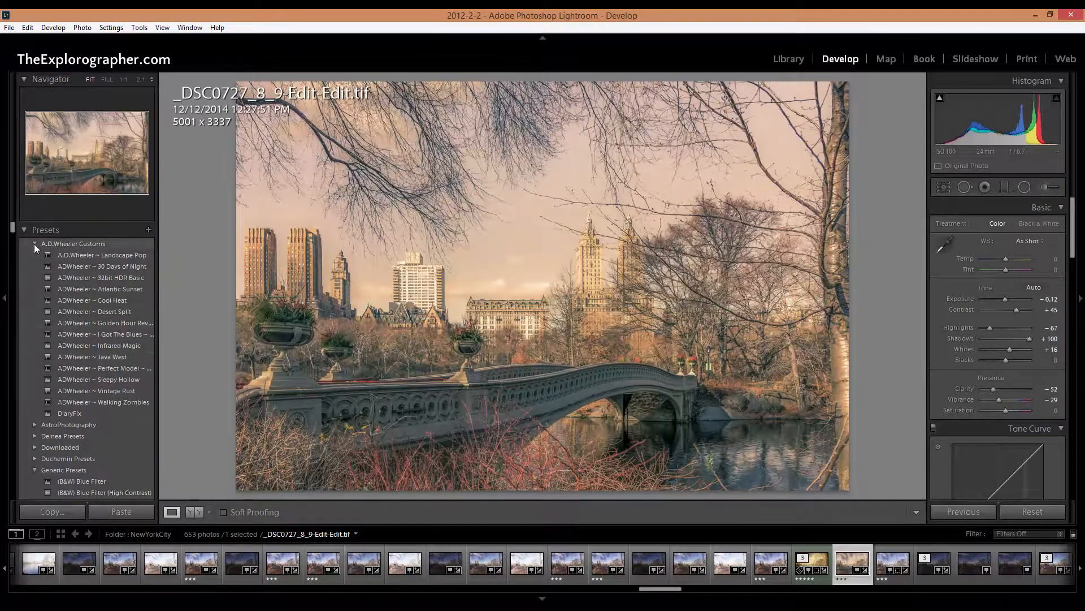
{"action": "left_click_drag", "start_coordinate": [13, 227], "coordinate": [31, 476]}
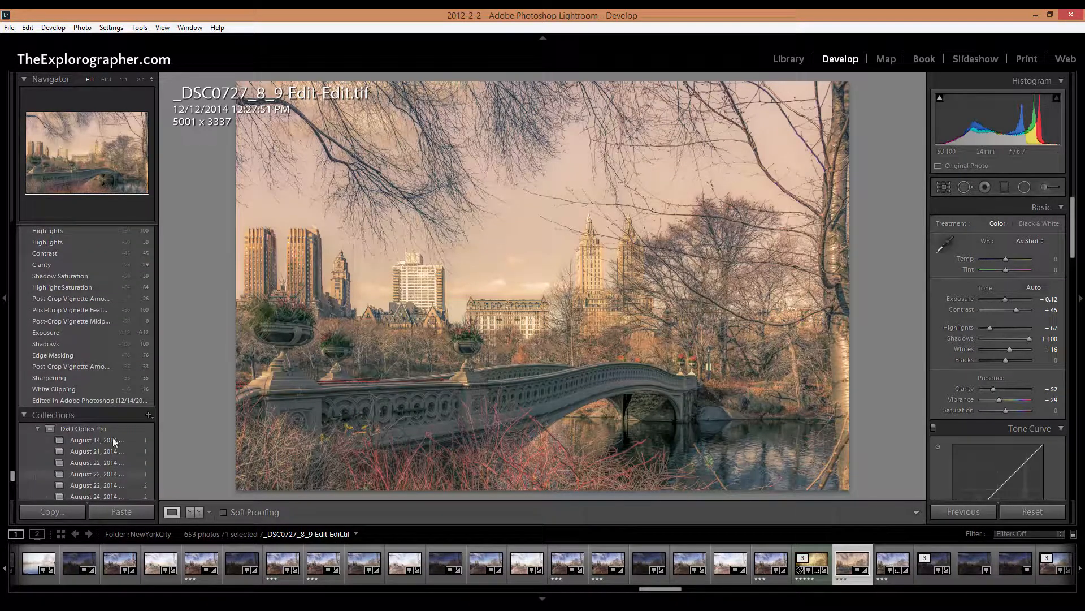
Step through the photo's history from the Adobe Photoshop edit through White Clipping, Sharpening and Post-Crop Vignette Amount to Edge Masking.
{"action": "left_click", "coordinate": [101, 400]}
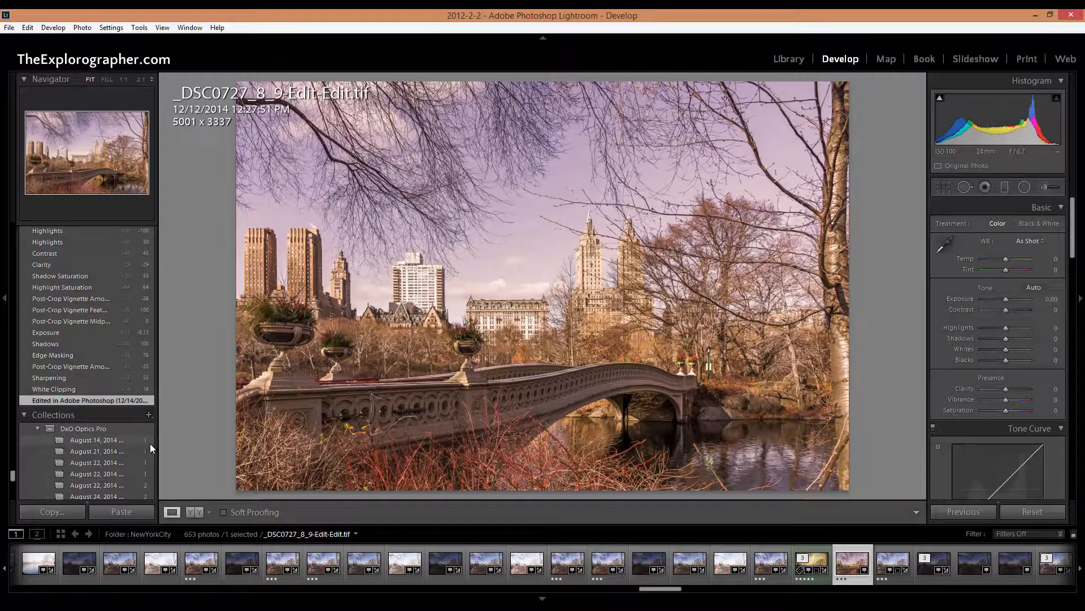
{"action": "left_click_drag", "start_coordinate": [150, 443], "coordinate": [59, 398]}
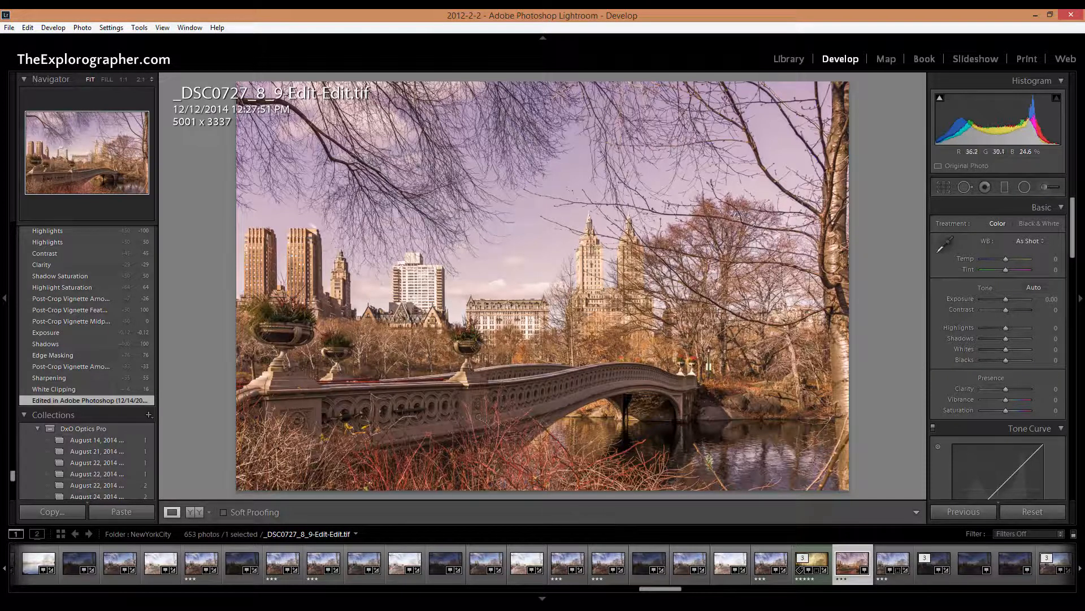
{"action": "left_click", "coordinate": [54, 387]}
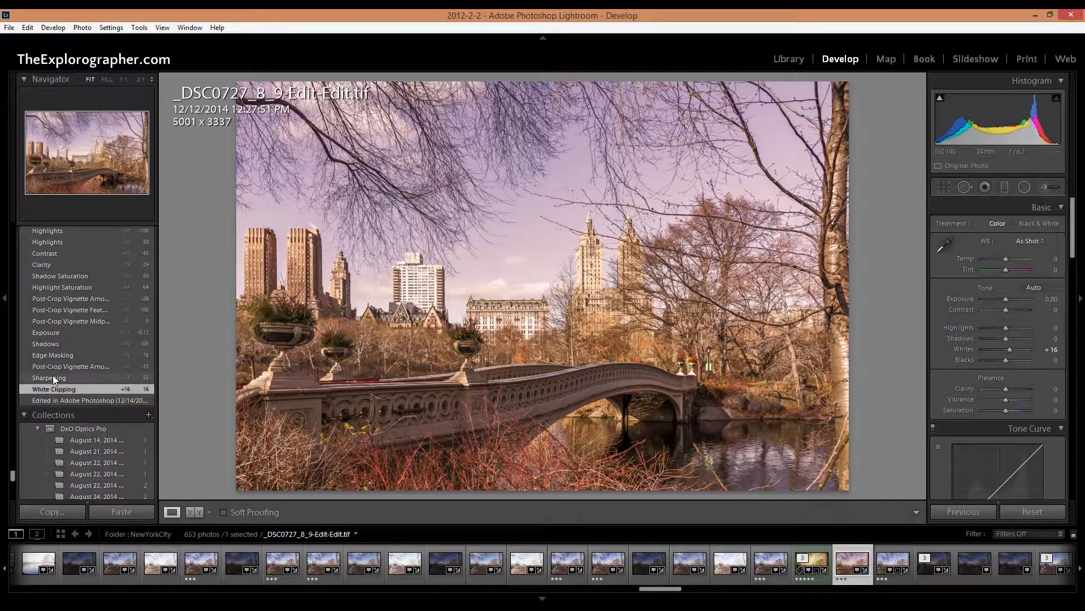
{"action": "left_click", "coordinate": [52, 377]}
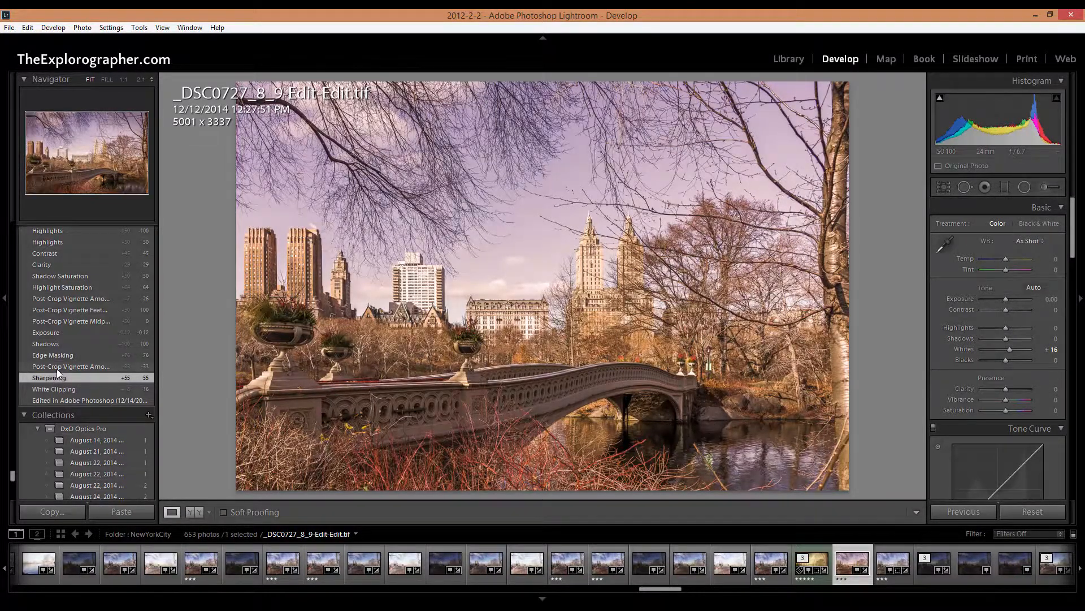
{"action": "left_click", "coordinate": [57, 368]}
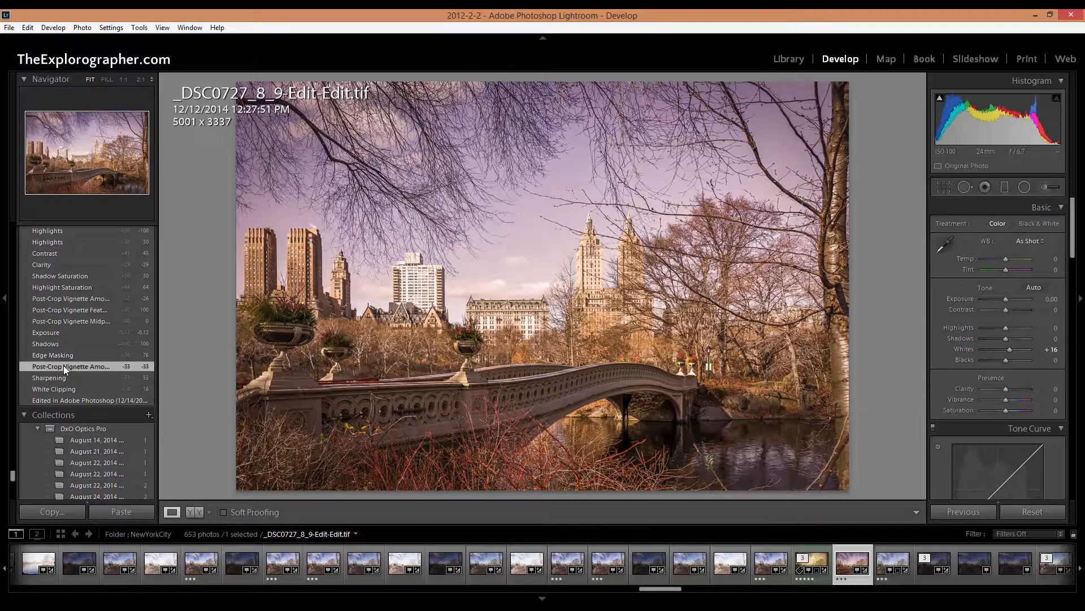
{"action": "left_click", "coordinate": [63, 355]}
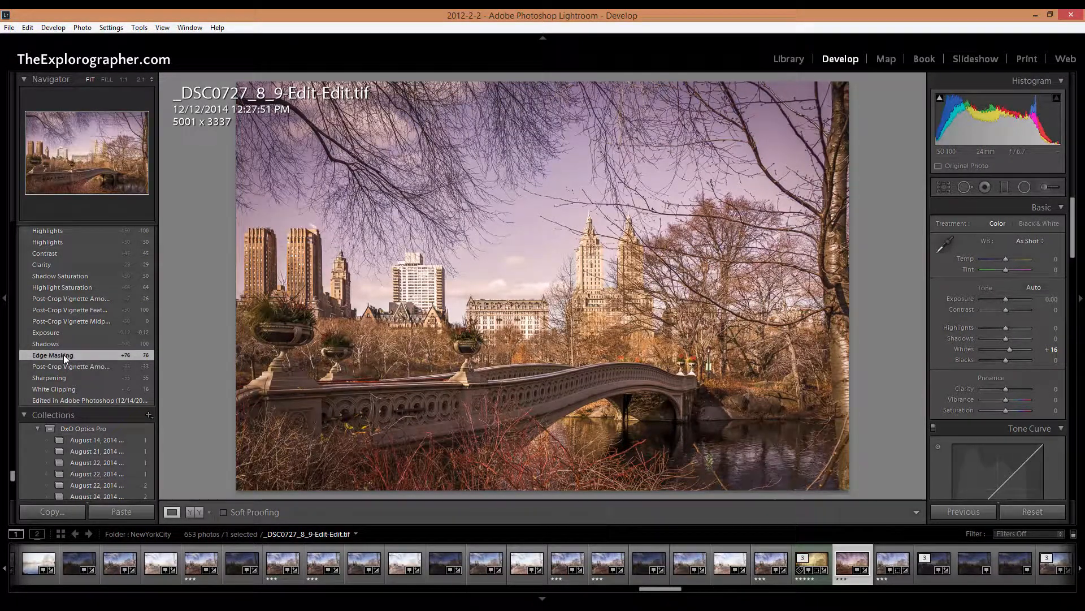
View the Shadows, Exposure and Post-Crop Vignette Midpoint, Feather and Amount states in the edit history.
{"action": "left_click", "coordinate": [56, 345]}
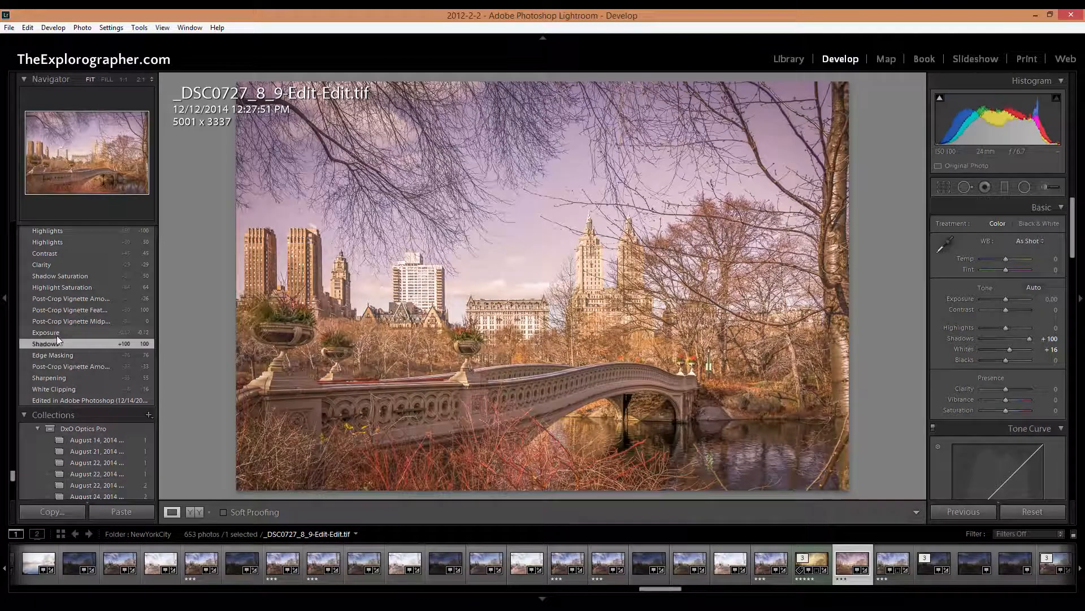
{"action": "left_click", "coordinate": [57, 331]}
{"action": "left_click", "coordinate": [66, 321]}
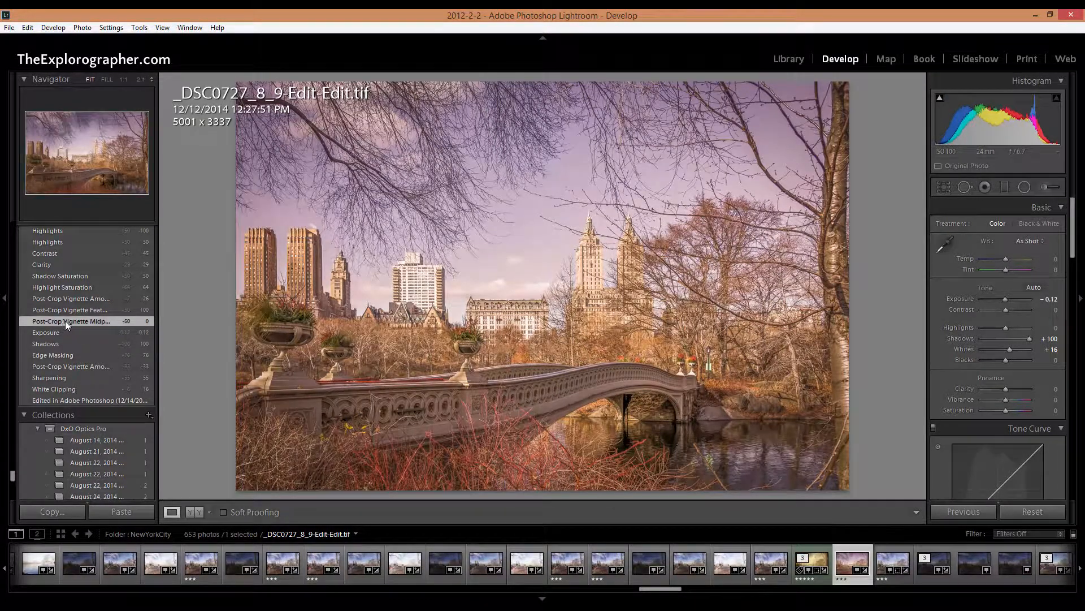
{"action": "left_click", "coordinate": [69, 308]}
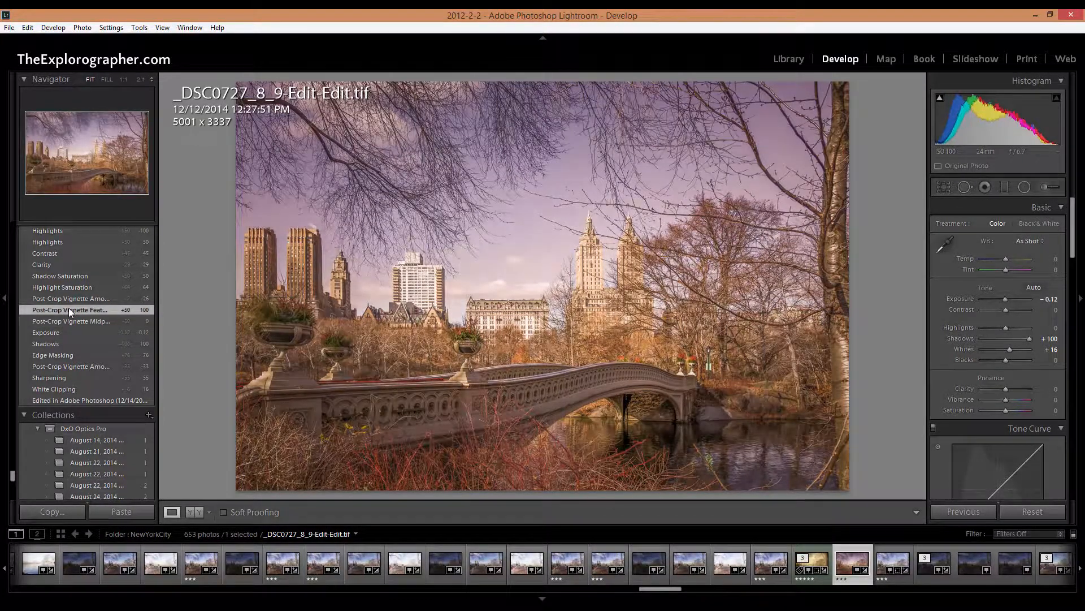
{"action": "left_click", "coordinate": [79, 298]}
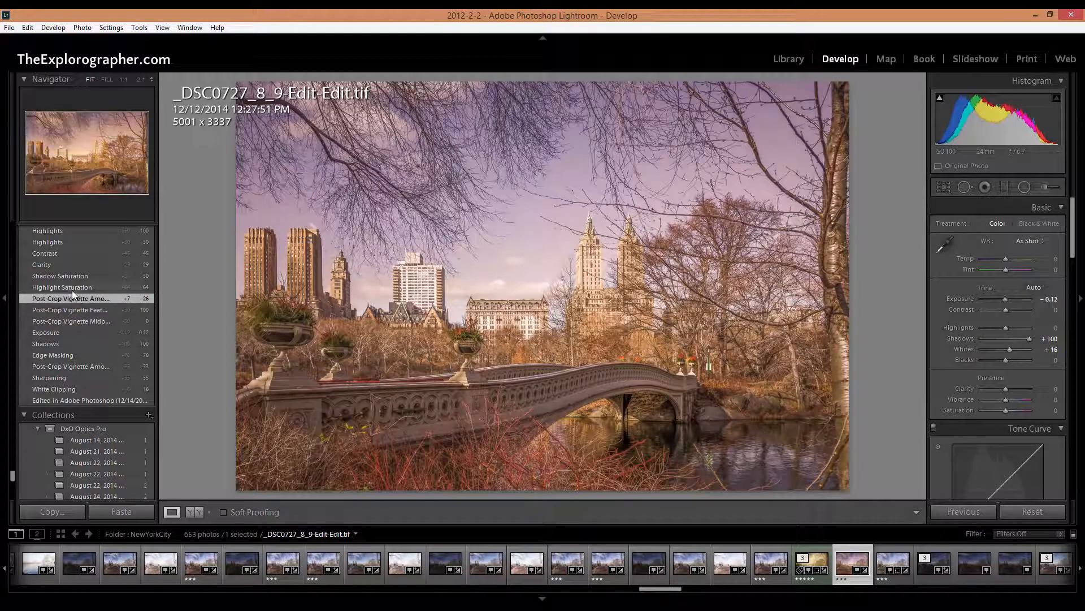
Continue through the history states for Highlight Saturation, Shadow Saturation, Clarity, Contrast, Highlights and Vibrance.
{"action": "left_click", "coordinate": [73, 288]}
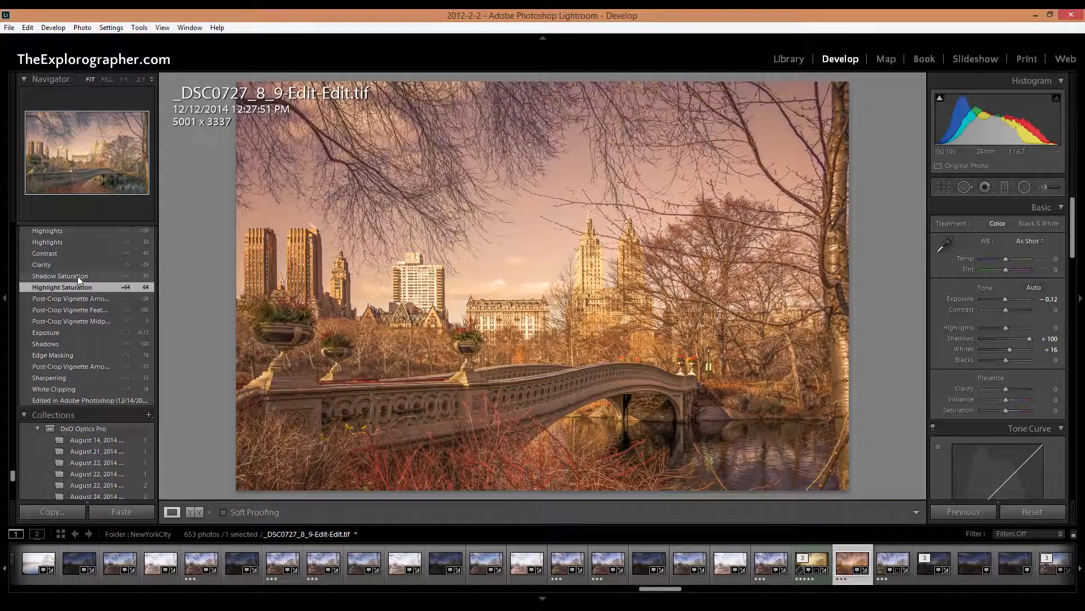
{"action": "left_click", "coordinate": [70, 274]}
{"action": "left_click", "coordinate": [67, 265]}
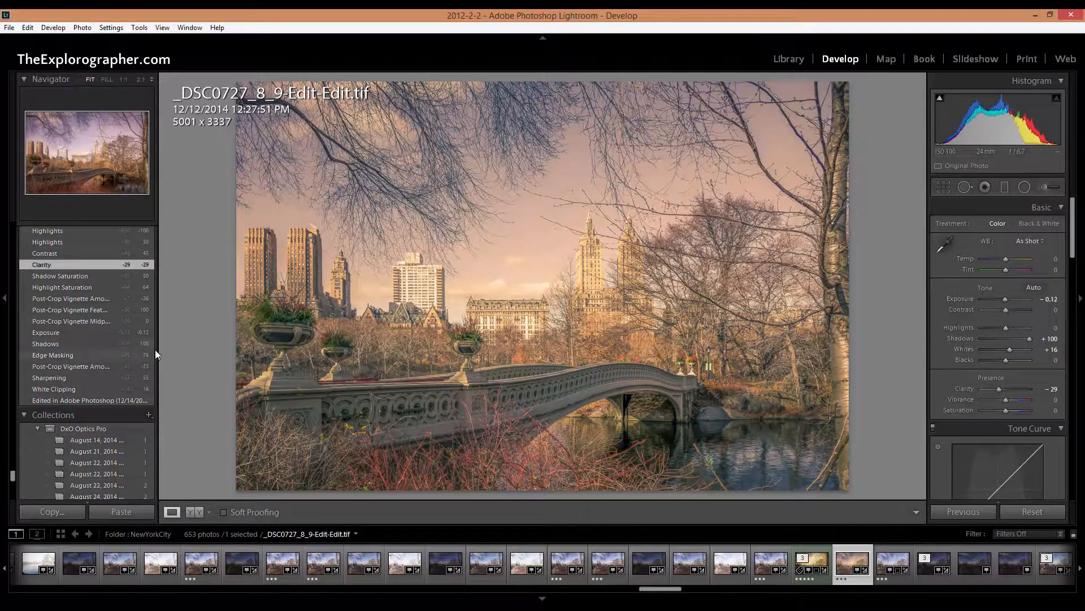
{"action": "left_click", "coordinate": [62, 252]}
{"action": "scroll", "coordinate": [79, 300], "scroll_direction": "up", "scroll_amount": 3}
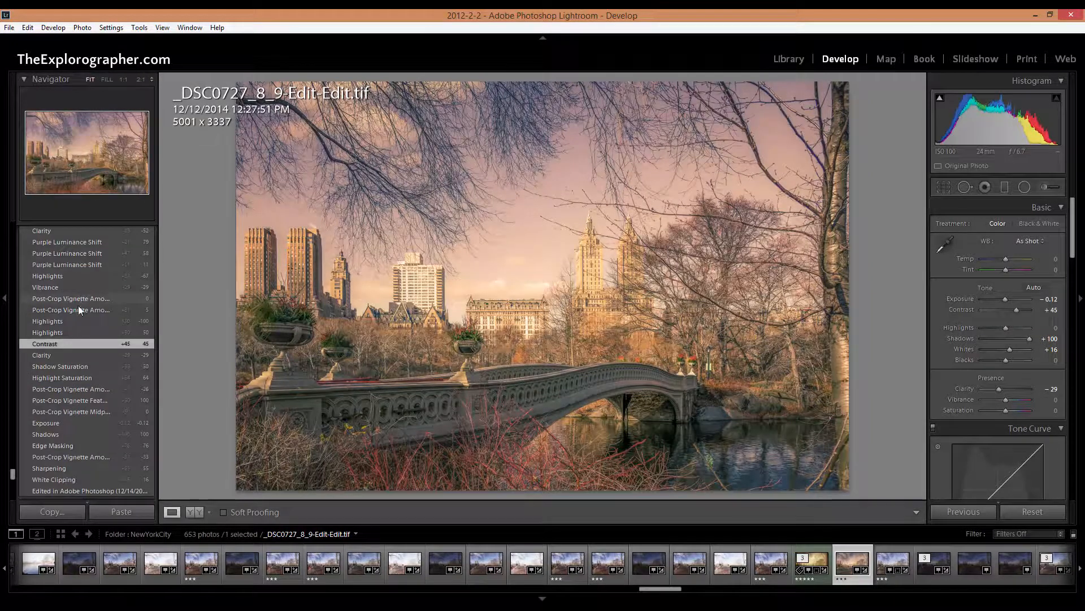
{"action": "left_click", "coordinate": [68, 334]}
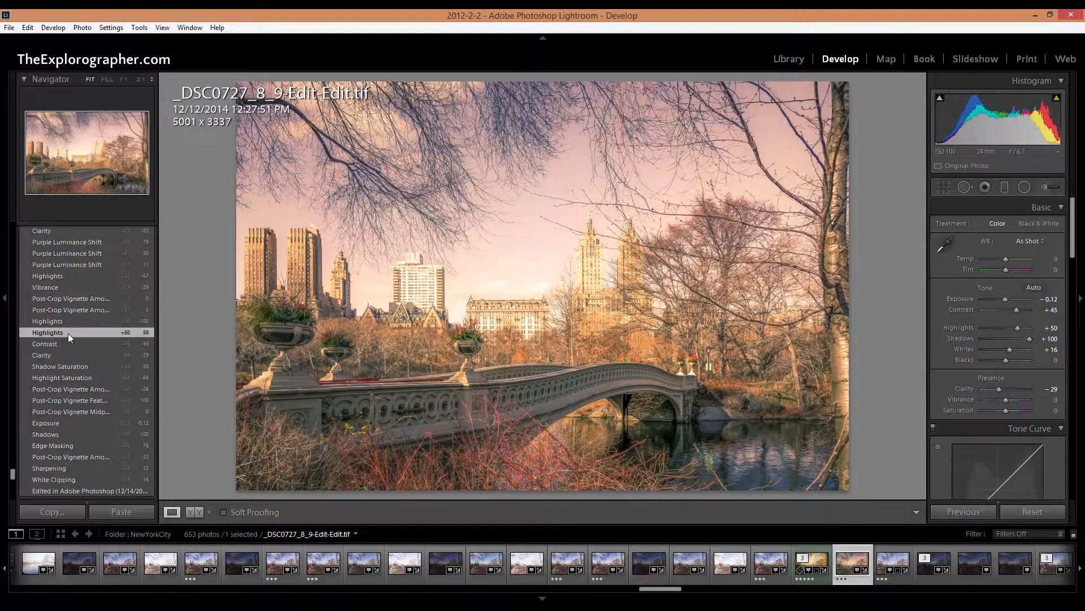
{"action": "left_click", "coordinate": [54, 287]}
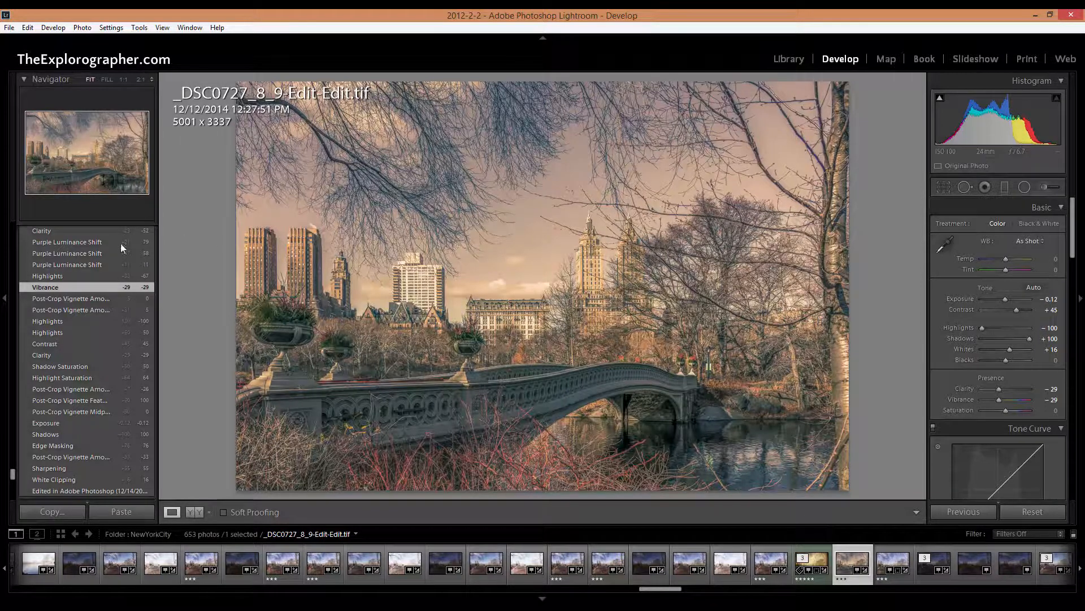
View the last history states, from the Highlights change through the three Purple Luminance Shifts to the final Clarity entry.
{"action": "left_click", "coordinate": [66, 275]}
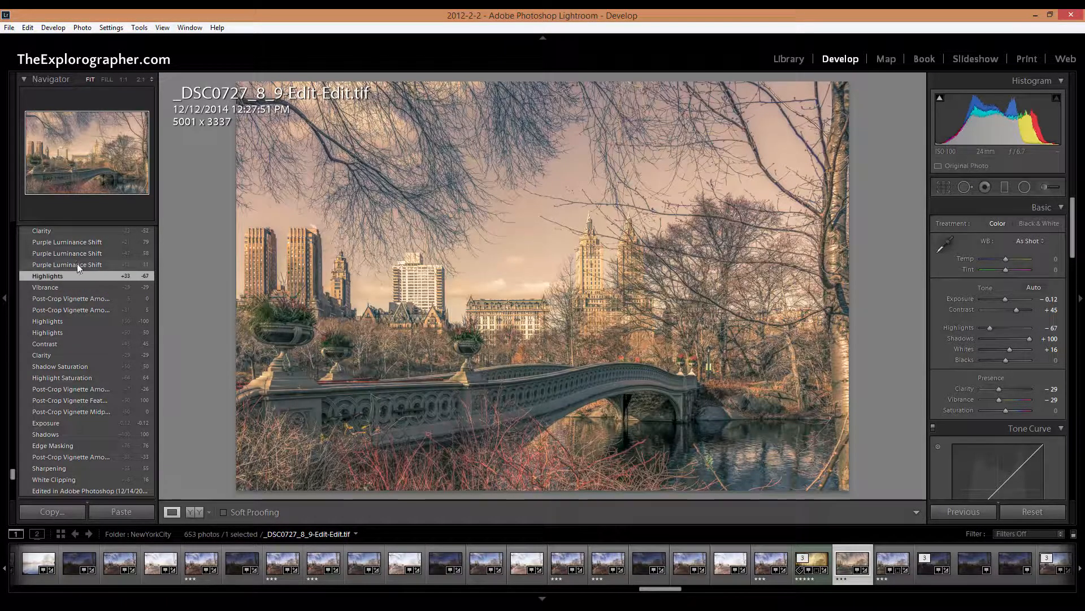
{"action": "left_click", "coordinate": [77, 264]}
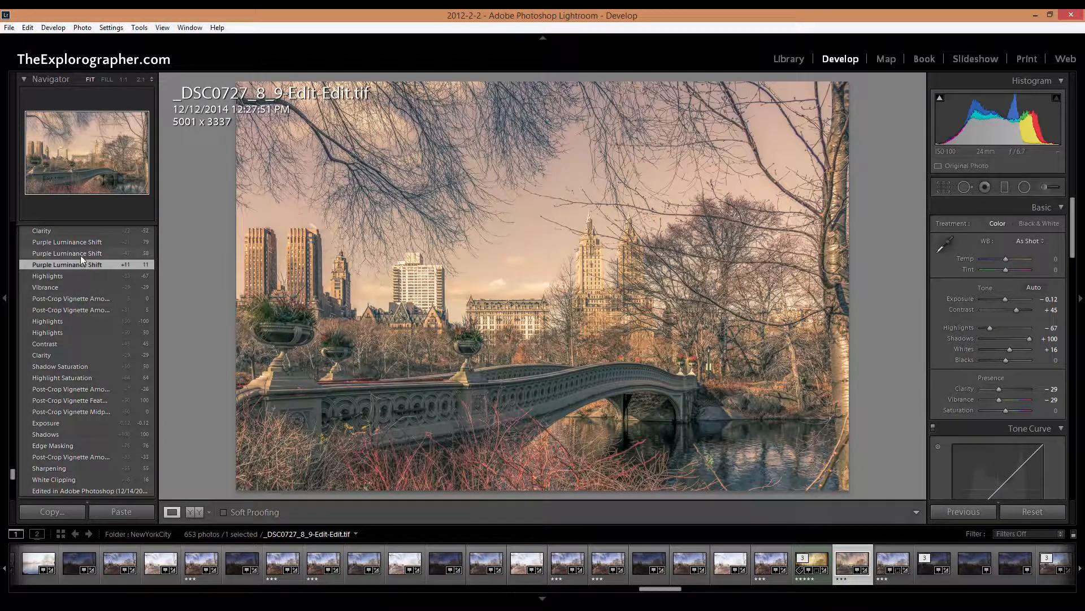
{"action": "left_click", "coordinate": [80, 255]}
{"action": "left_click", "coordinate": [88, 242]}
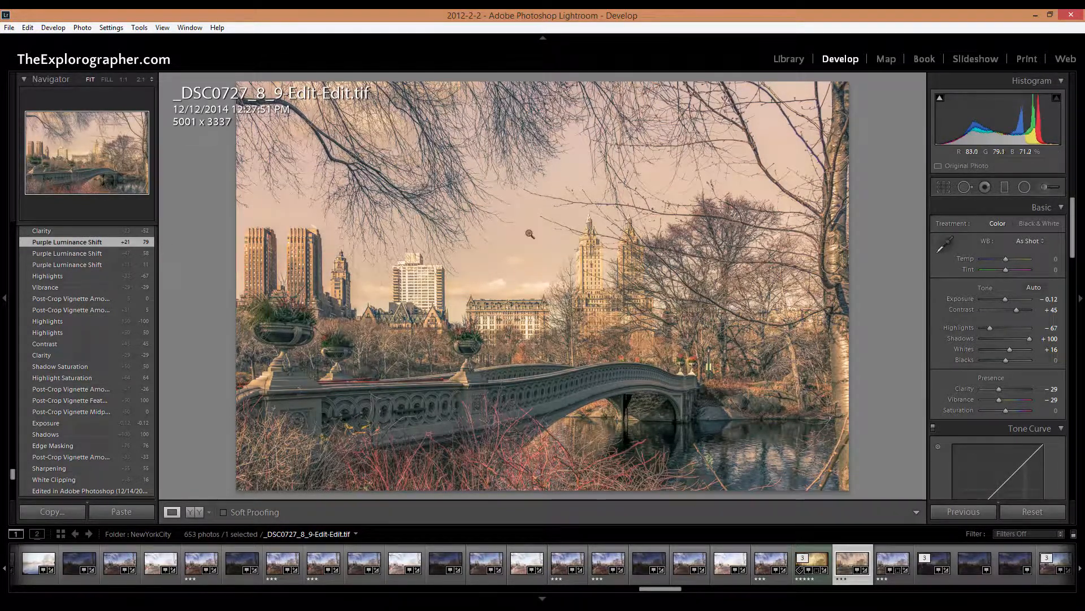
{"action": "scroll", "coordinate": [85, 320], "scroll_direction": "up", "scroll_amount": 3}
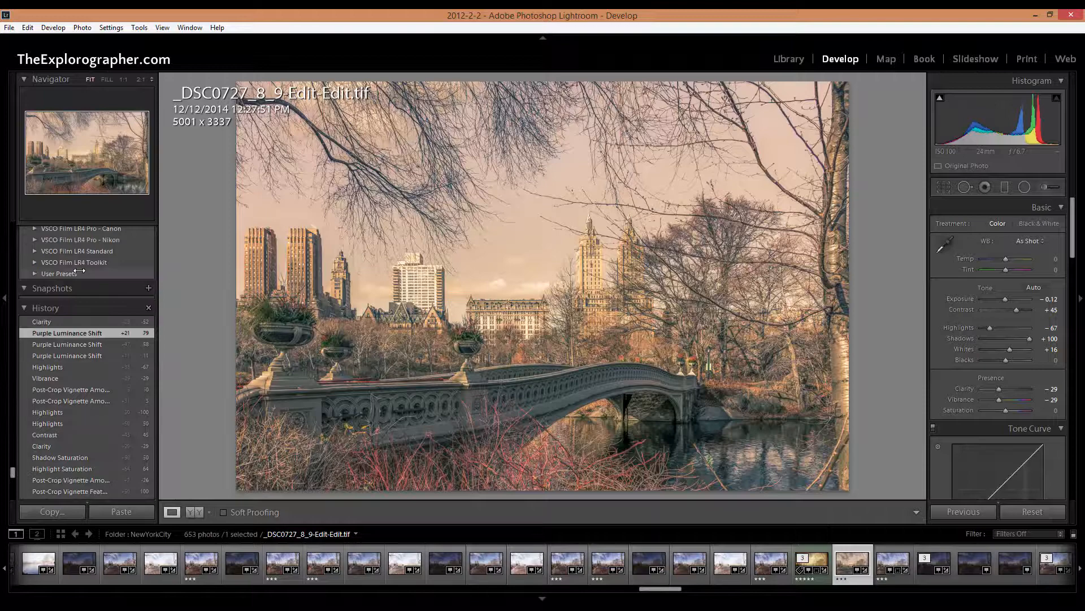
{"action": "left_click", "coordinate": [85, 321]}
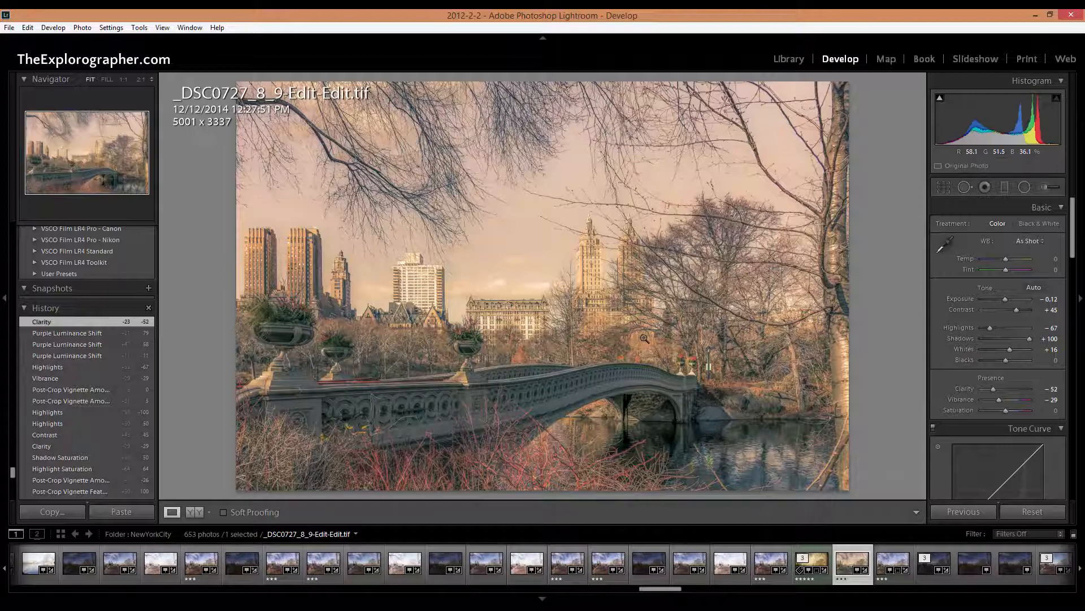
Open _DSC0727_8_9-Edit-Edit.tif in Adobe Photoshop CC 2014 and show the Adobe Paper Texture Pro panel.
{"action": "left_click", "coordinate": [824, 567]}
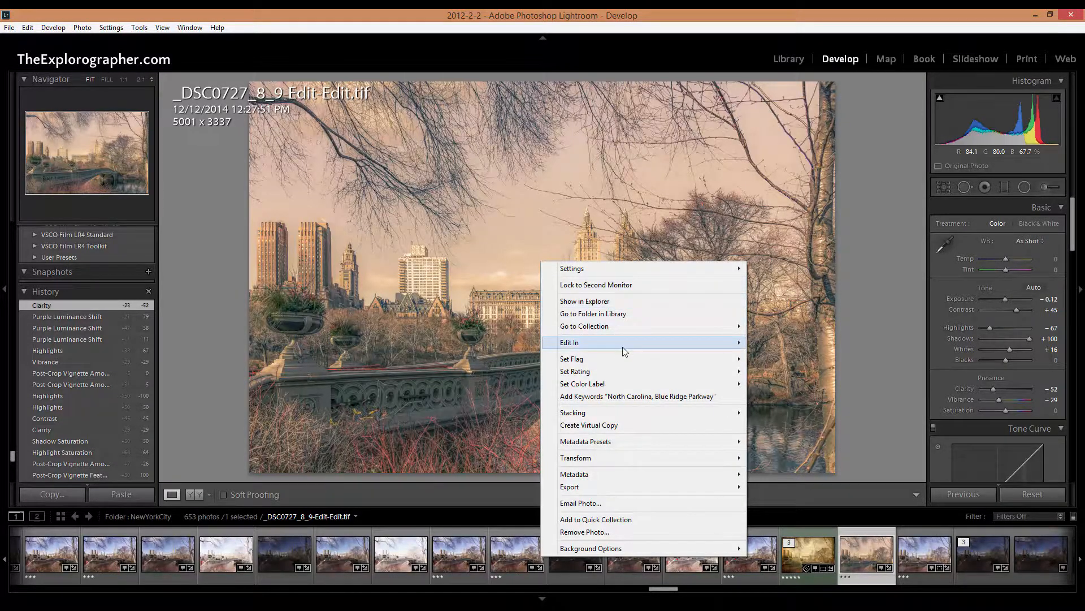
{"action": "mouse_move", "coordinate": [624, 344]}
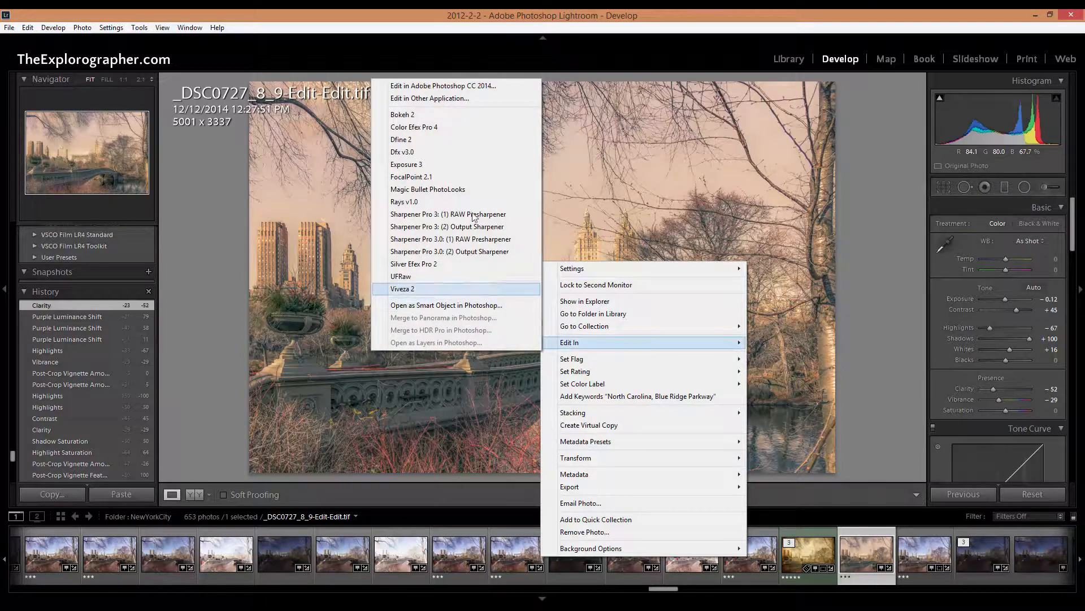
{"action": "left_click", "coordinate": [477, 87]}
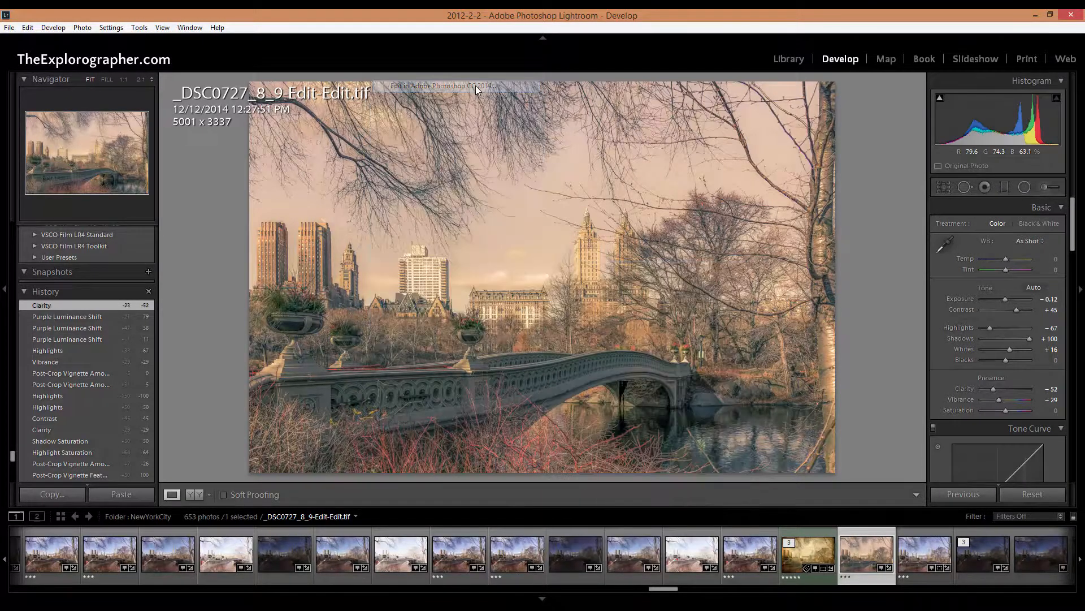
{"action": "left_click", "coordinate": [567, 368]}
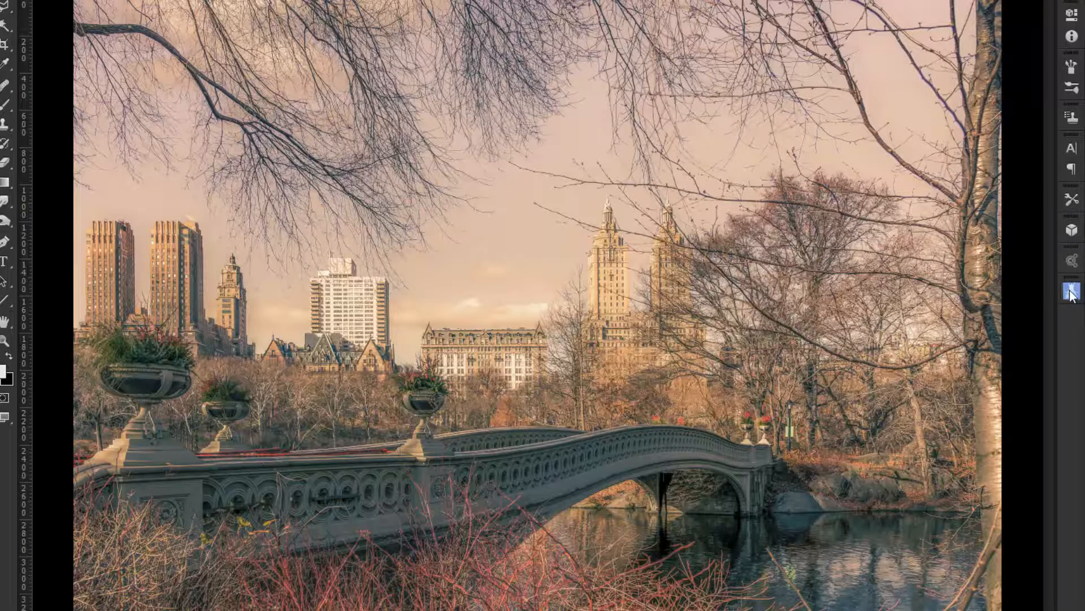
{"action": "left_click", "coordinate": [1071, 293]}
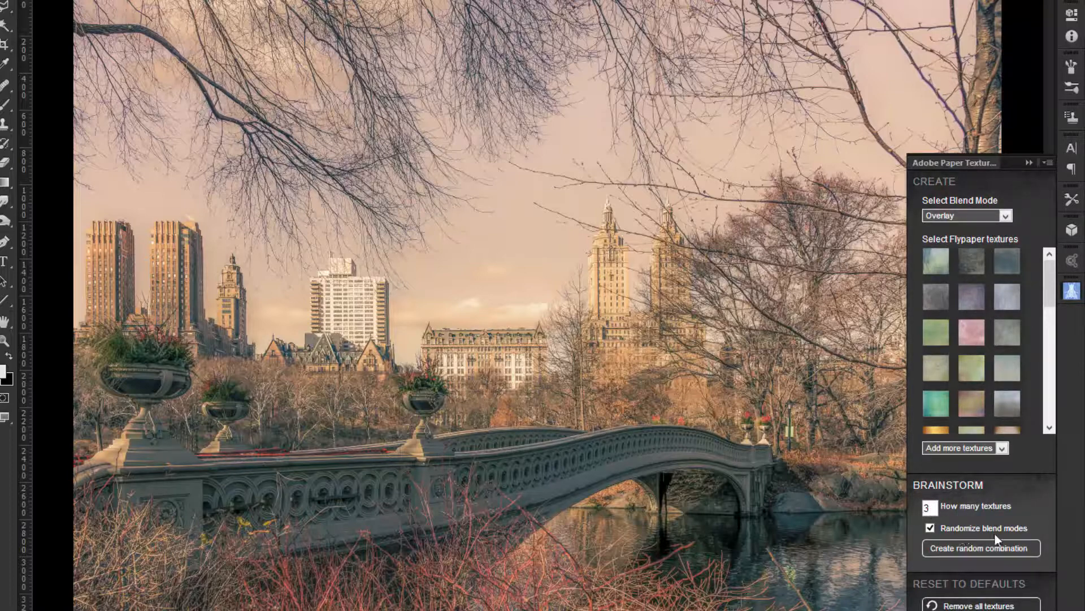
Try several random combinations of three textures with randomized blend modes on the bridge photo.
{"action": "left_click", "coordinate": [983, 547]}
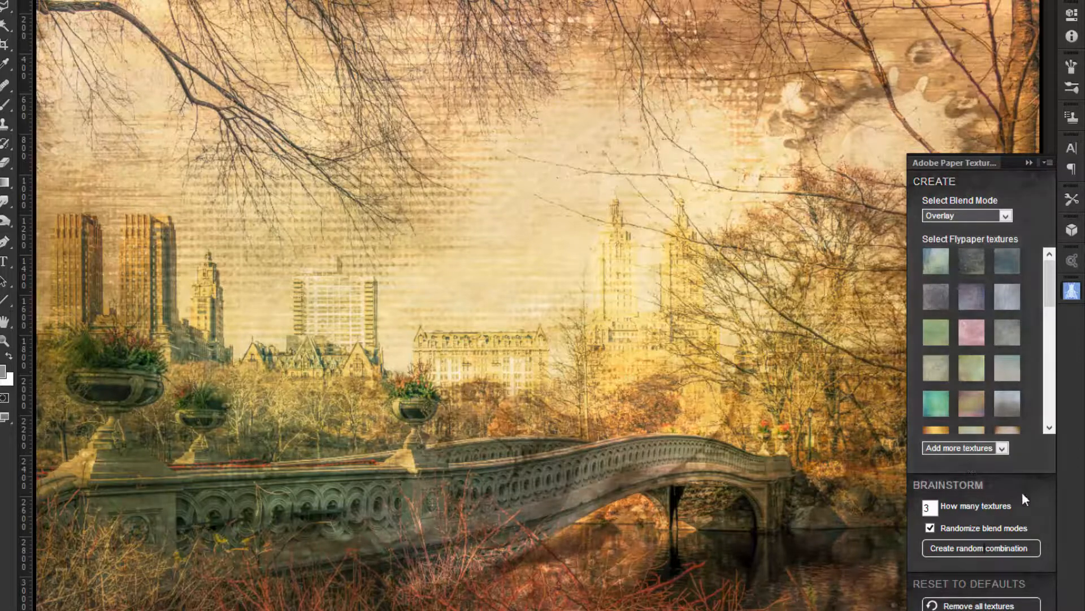
{"action": "left_click", "coordinate": [1023, 548]}
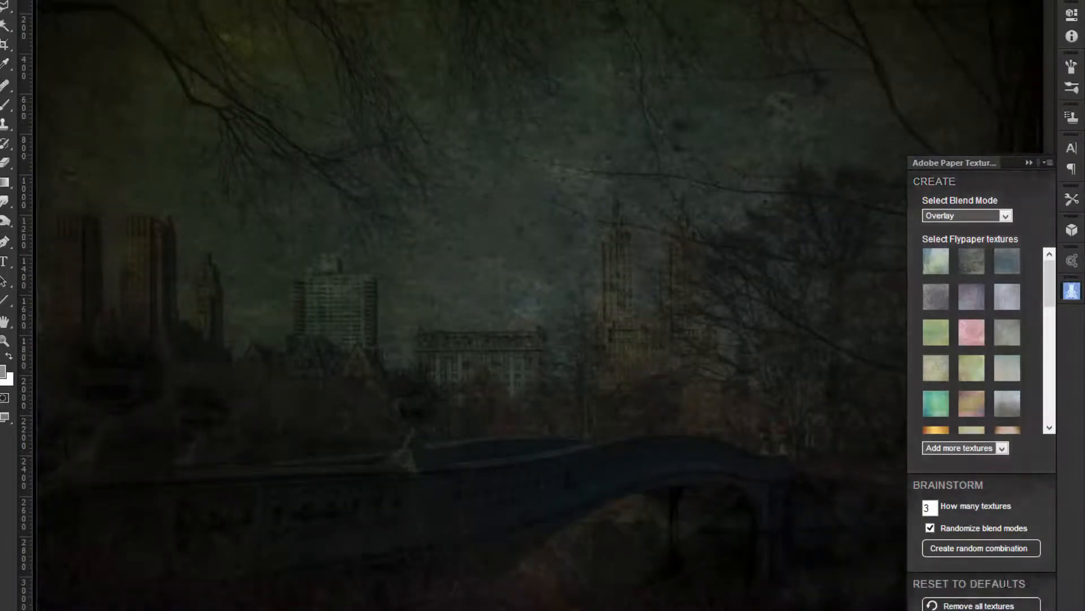
{"action": "left_click", "coordinate": [996, 553]}
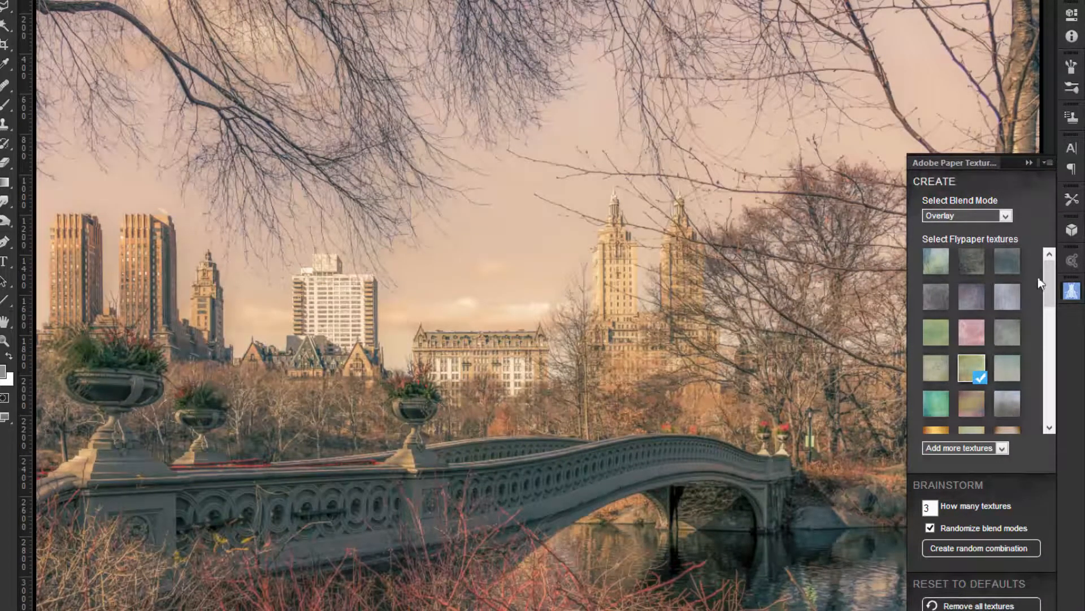
Add the Casanova texture in Overlay mode and delete the three hidden texture layers between it and the Background.
{"action": "left_click_drag", "start_coordinate": [1050, 261], "coordinate": [1051, 302]}
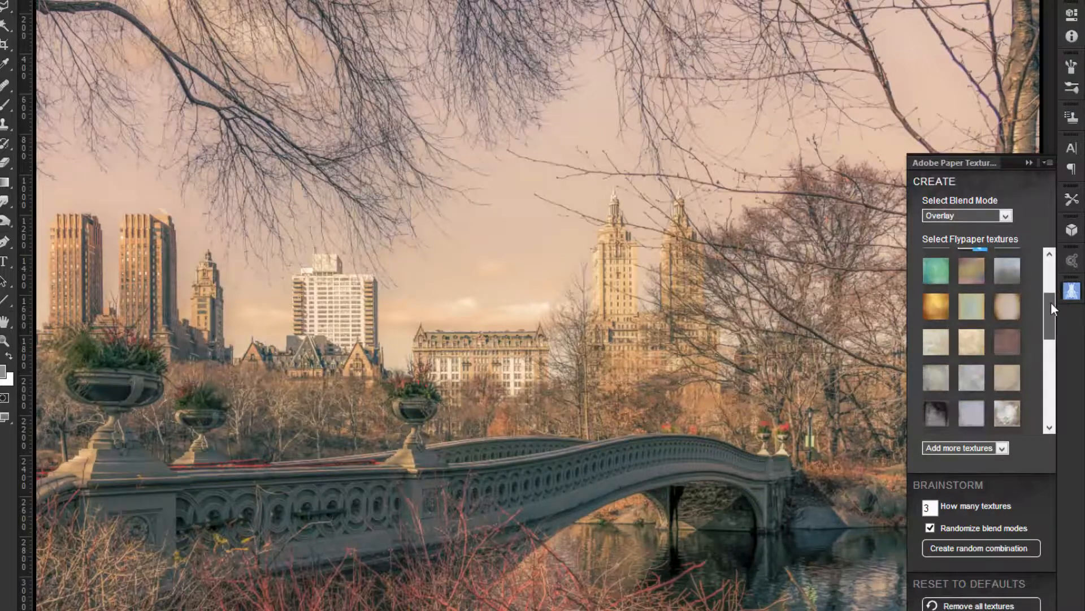
{"action": "left_click", "coordinate": [941, 310]}
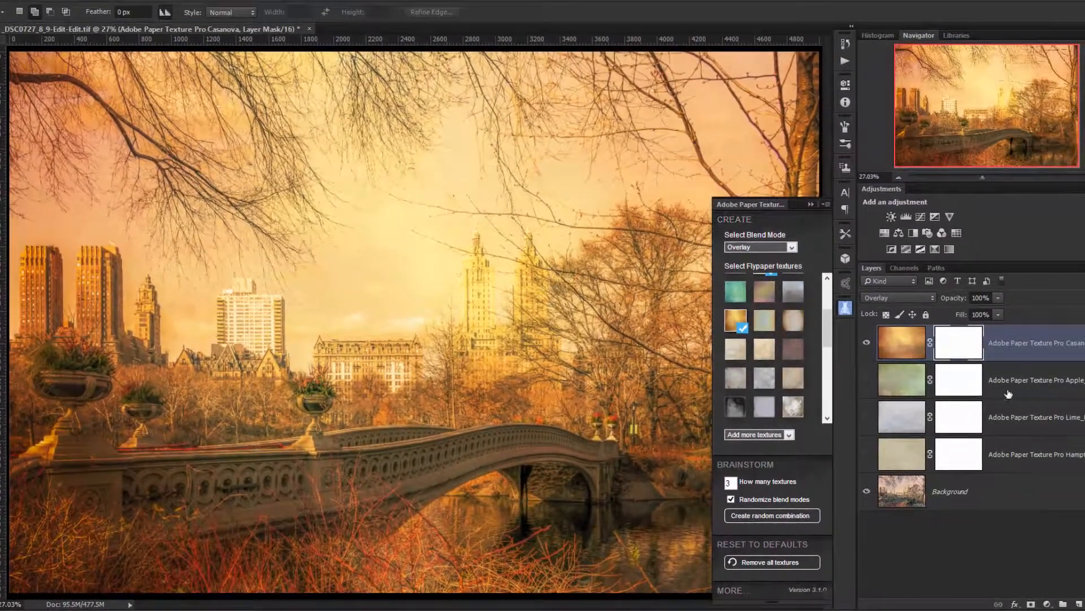
{"action": "left_click", "coordinate": [1012, 393]}
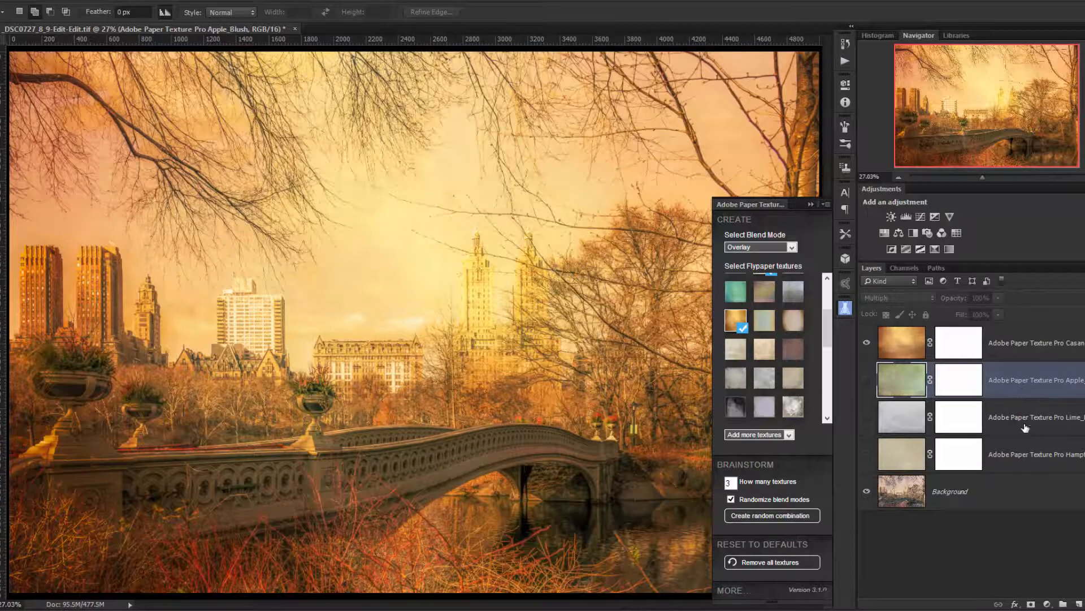
{"action": "key", "text": "Delete"}
{"action": "key", "text": "Delete"}
{"action": "key", "text": "Delete"}
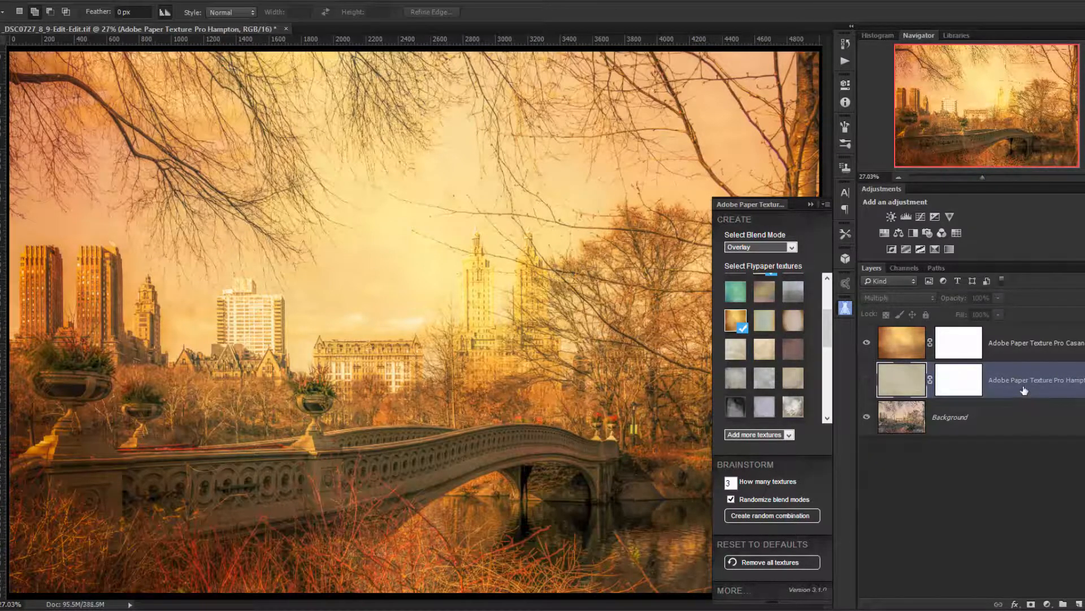
Add the Colosseum_Sienna and Rococo textures in Overlay mode beneath the Casanova layer.
{"action": "left_click", "coordinate": [794, 321]}
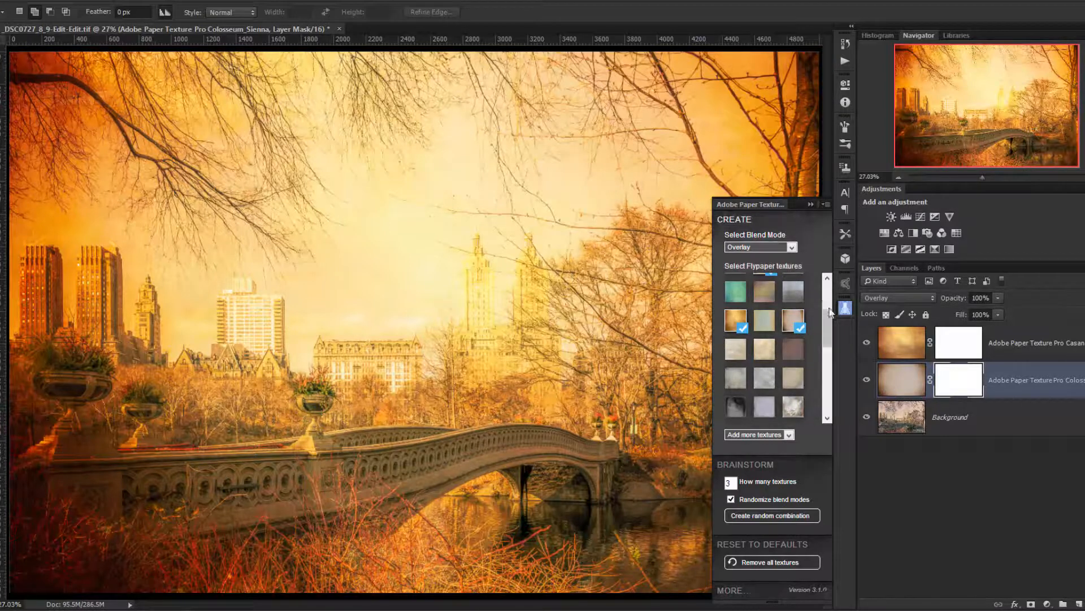
{"action": "left_click_drag", "start_coordinate": [829, 321], "coordinate": [829, 373]}
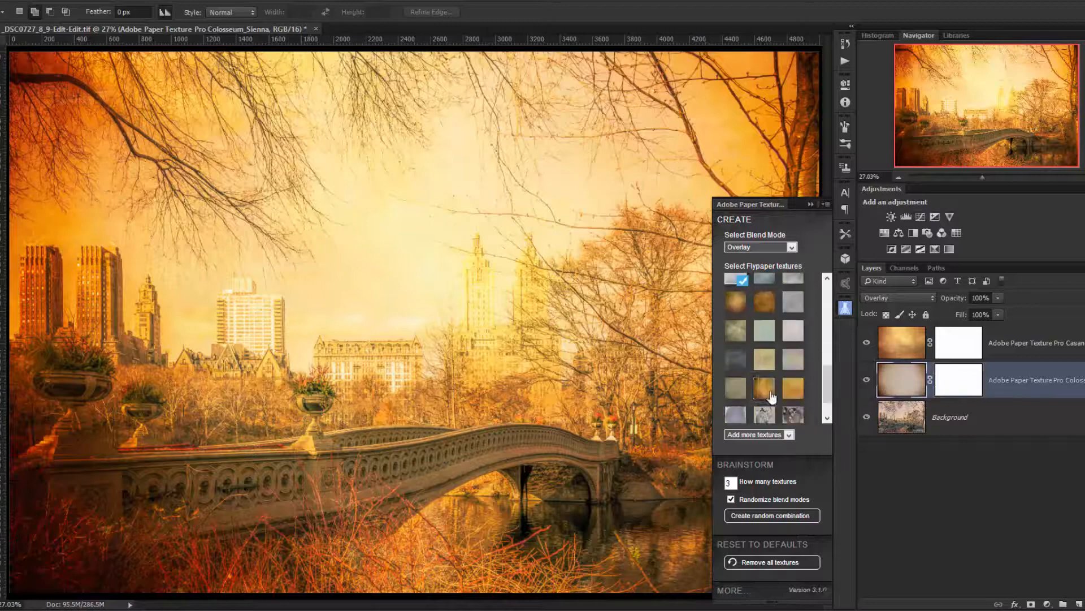
{"action": "left_click", "coordinate": [767, 392]}
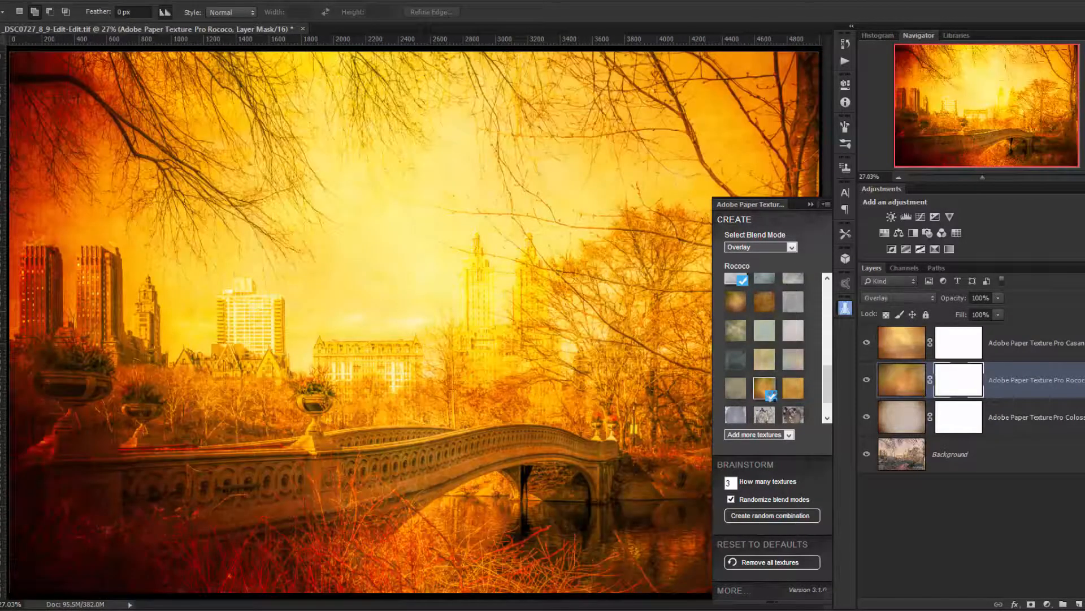
Replace the Rococo texture with Dorian_Gray and move the Dorian_Gray layer above Casanova.
{"action": "left_click", "coordinate": [770, 395]}
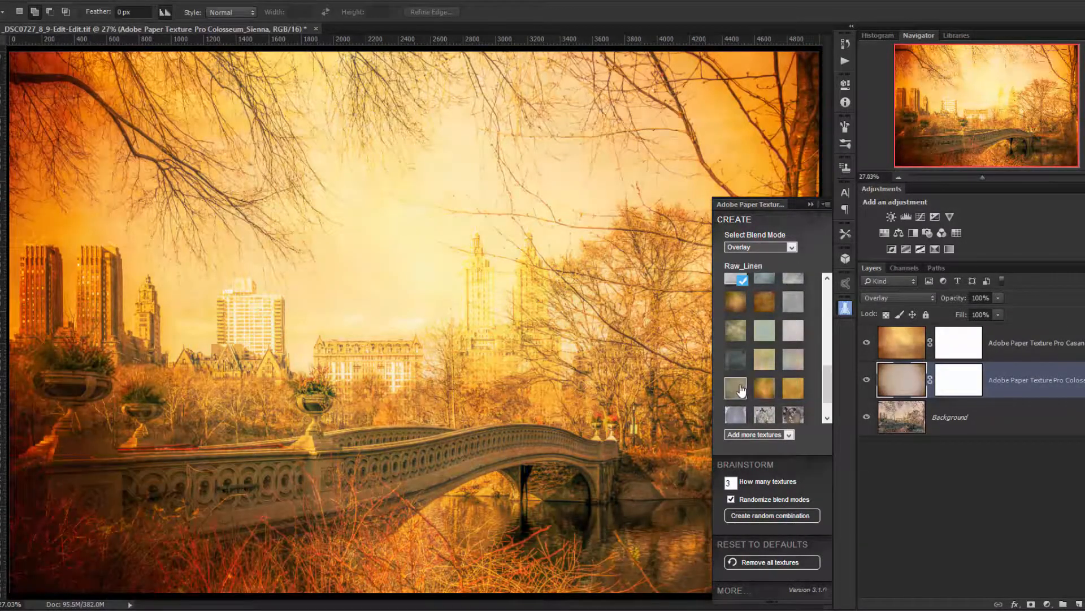
{"action": "left_click", "coordinate": [757, 390]}
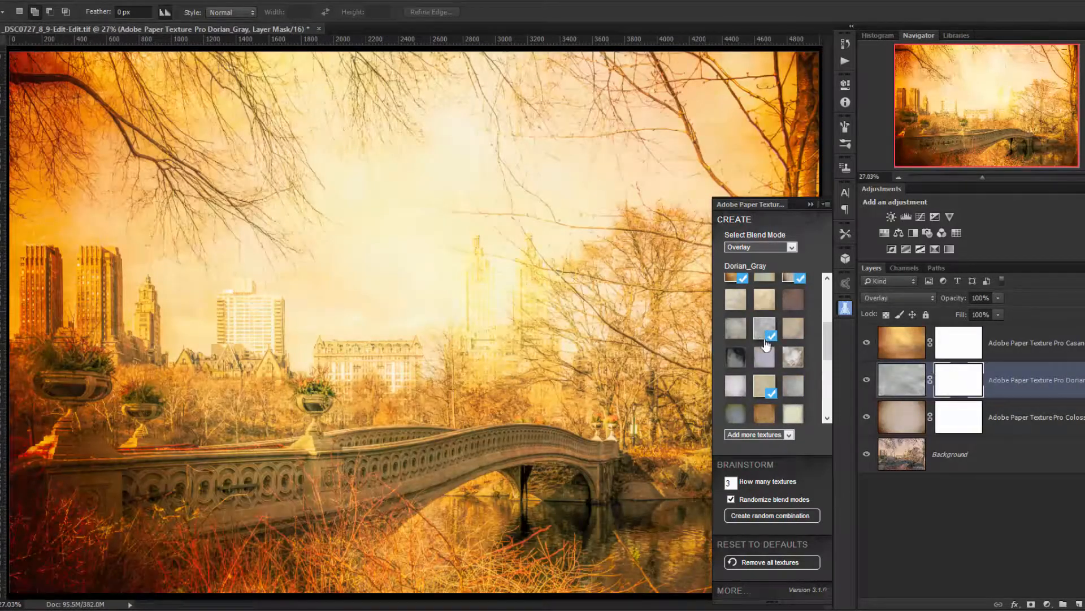
{"action": "left_click_drag", "start_coordinate": [1035, 379], "coordinate": [983, 348]}
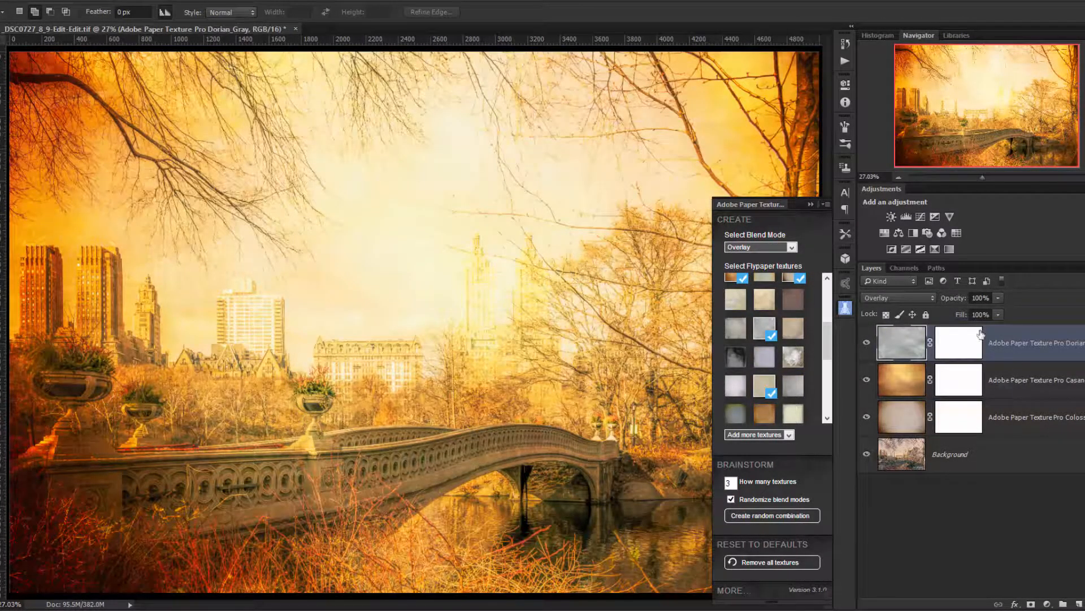
Try the blend modes one after another on the Dorian_Gray layer, from Darken through to Color.
{"action": "left_click", "coordinate": [897, 298]}
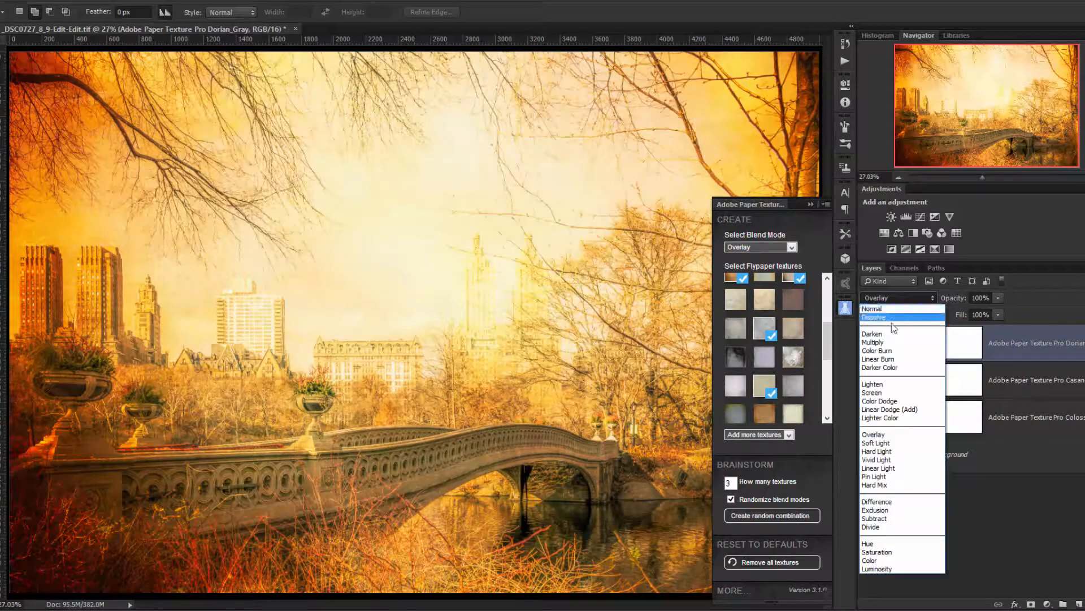
{"action": "left_click", "coordinate": [893, 334]}
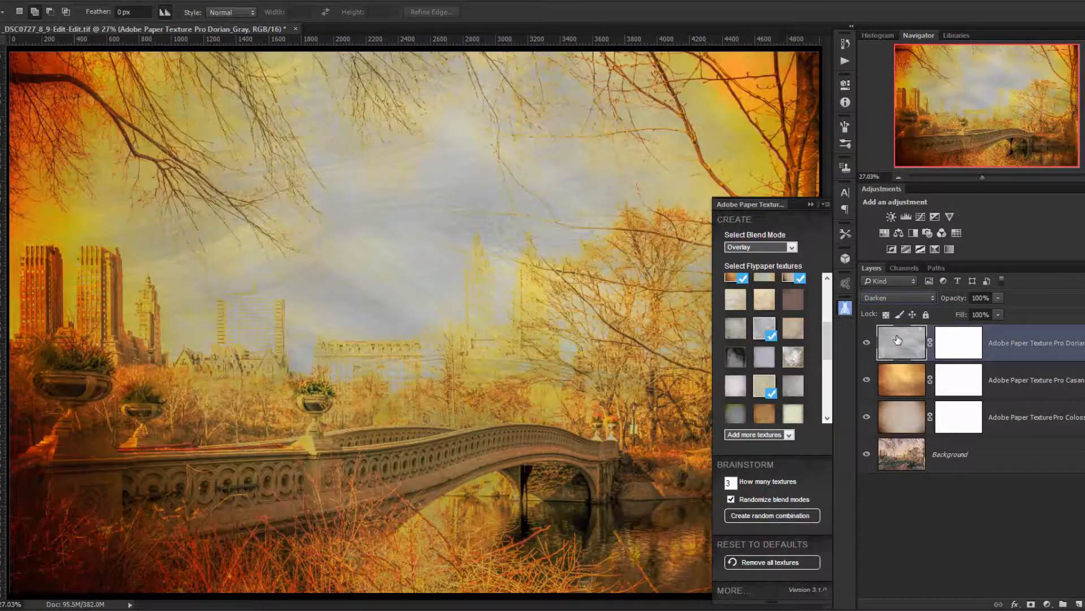
{"action": "key", "text": "shift+plus"}
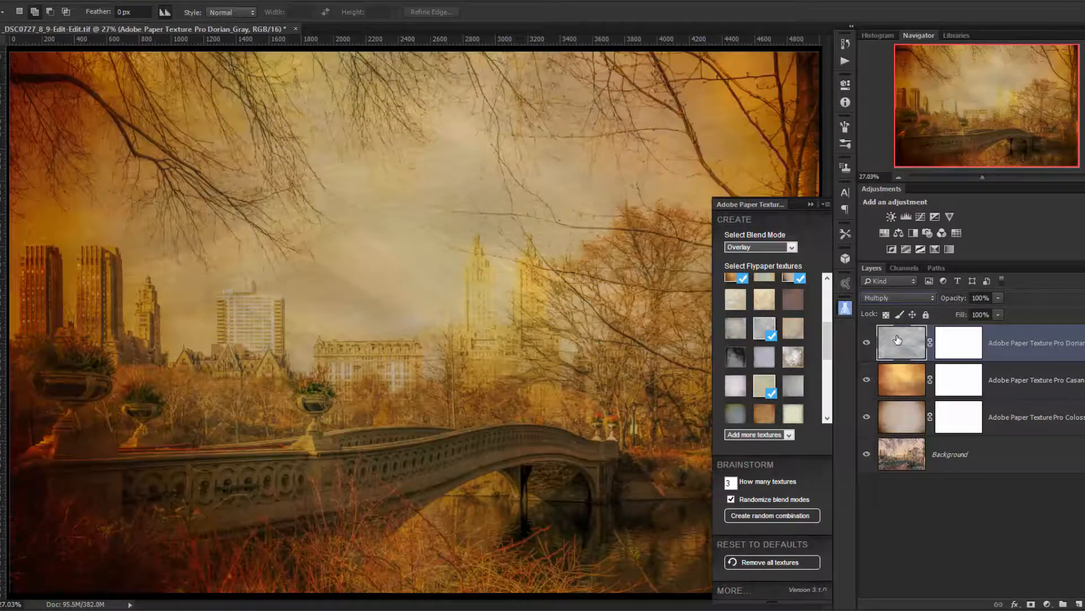
{"action": "key", "text": "shift+plus"}
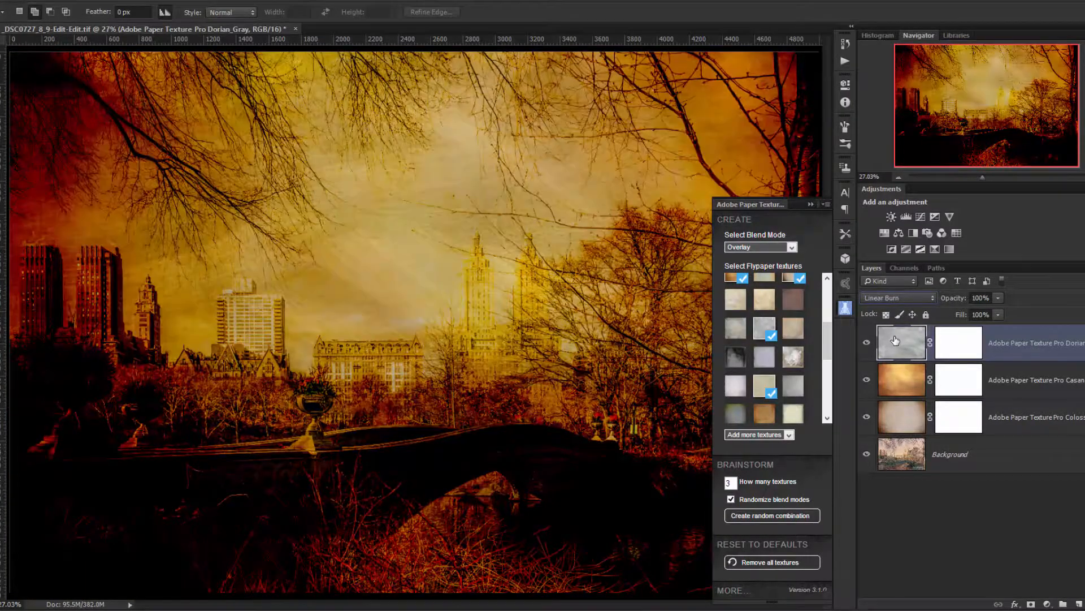
{"action": "key", "text": "shift+plus"}
{"action": "key", "text": "shift+plus"}
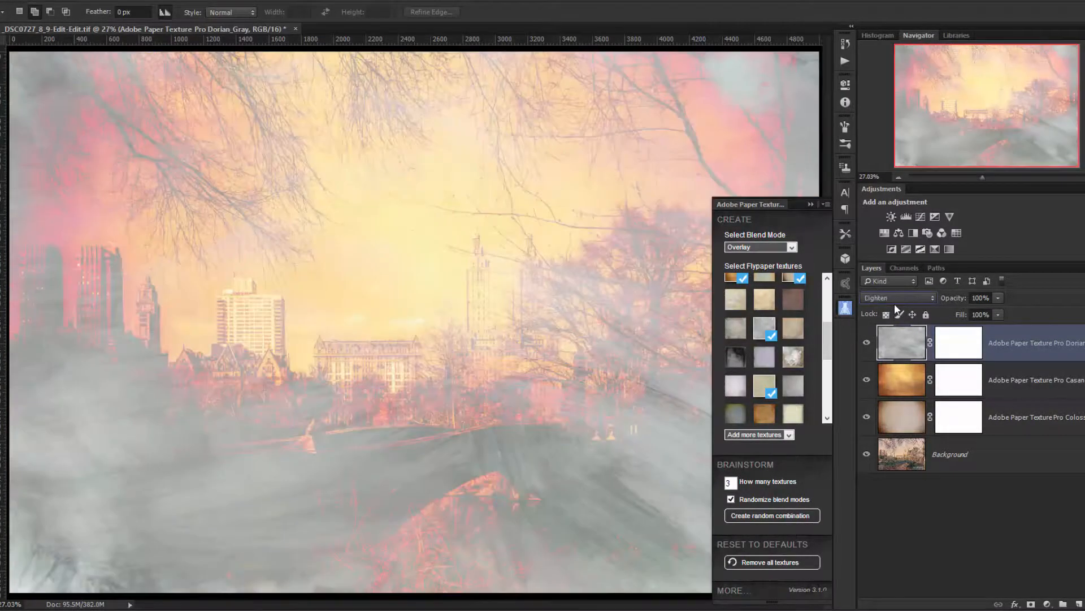
{"action": "key", "text": "shift+plus"}
{"action": "key", "text": "shift+plus"}
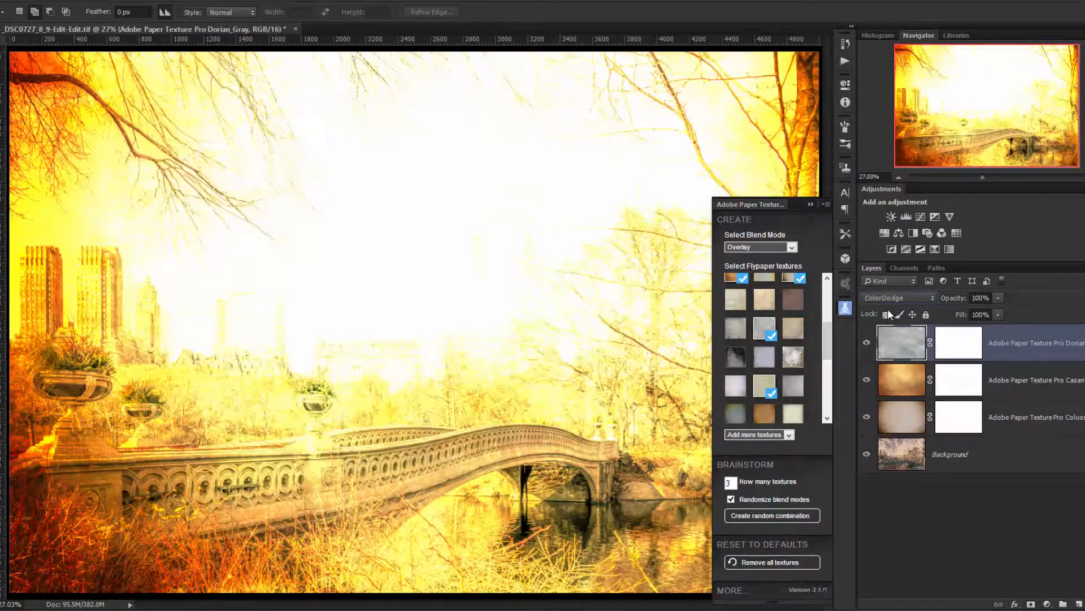
{"action": "key", "text": "shift+plus"}
{"action": "key", "text": "shift+plus"}
{"action": "key", "text": "shift+plus"}
{"action": "key", "text": "shift+plus"}
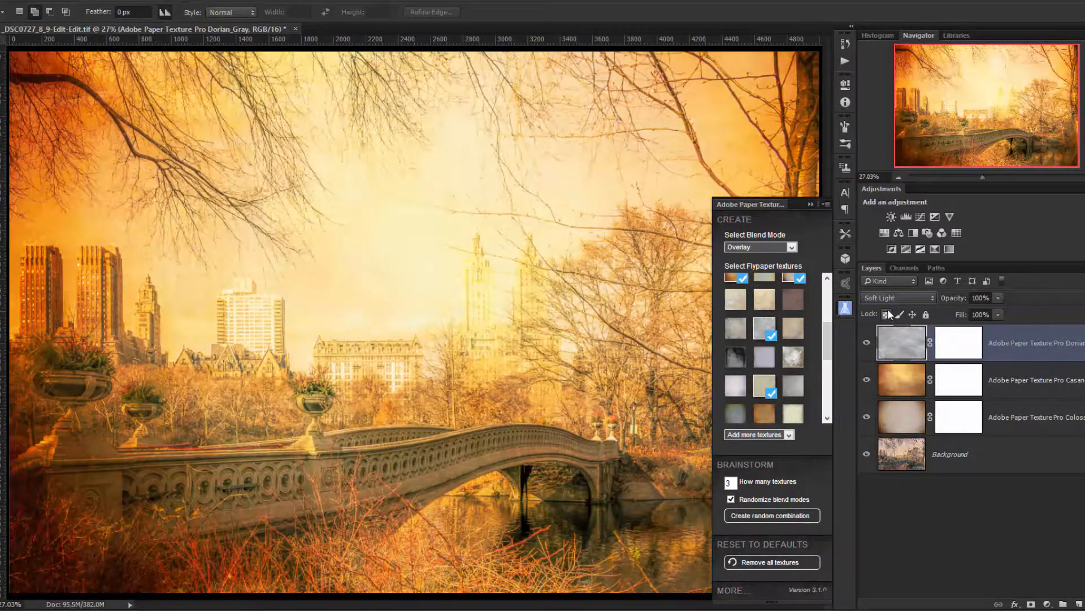
{"action": "key", "text": "shift+plus"}
{"action": "key", "text": "shift+plus"}
{"action": "key", "text": "shift+plus"}
{"action": "key", "text": "shift+plus"}
{"action": "key", "text": "shift+plus"}
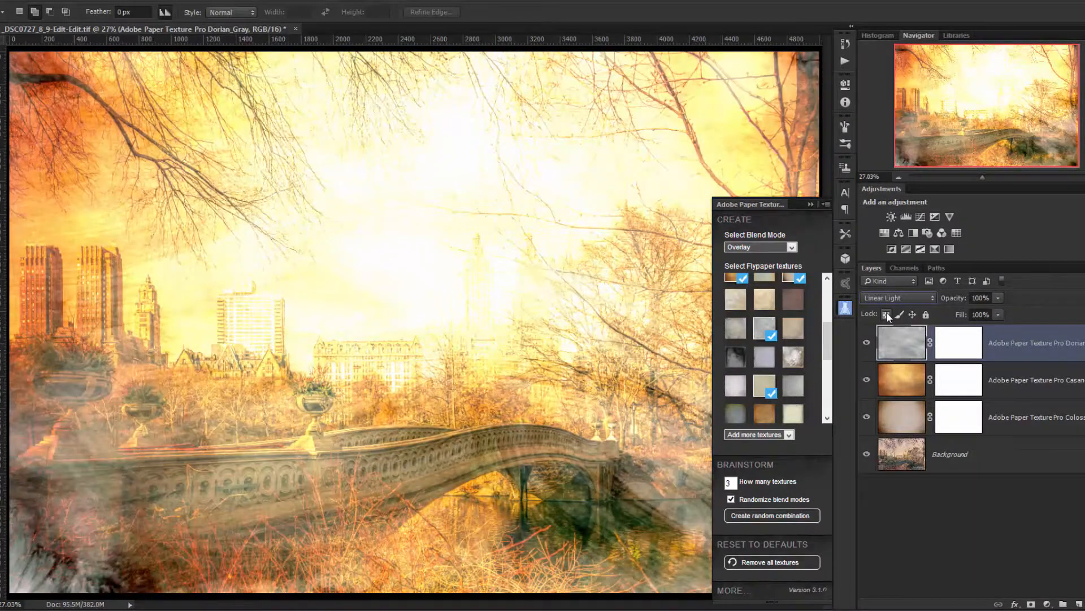
{"action": "key", "text": "shift+plus"}
{"action": "key", "text": "shift+plus"}
{"action": "key", "text": "shift+plus"}
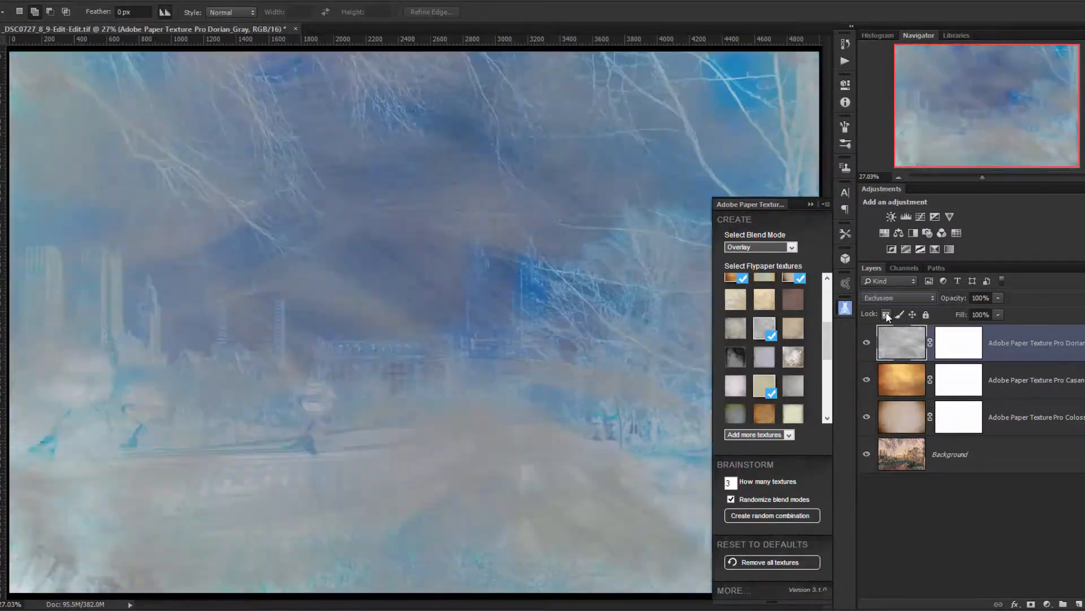
{"action": "key", "text": "shift+plus"}
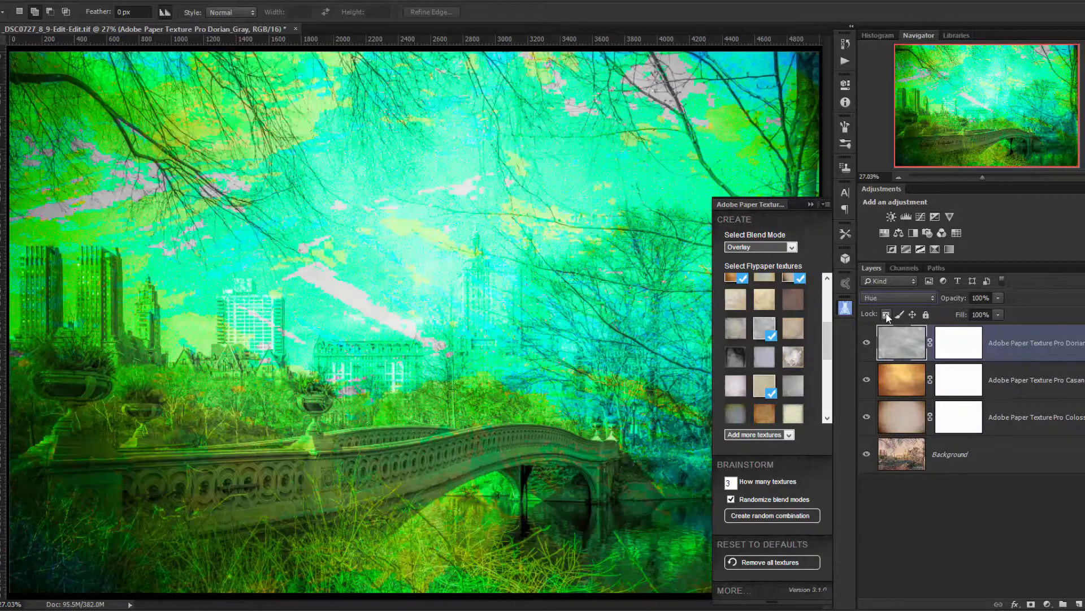
{"action": "key", "text": "shift+plus"}
{"action": "key", "text": "shift+plus"}
{"action": "key", "text": "shift+plus"}
{"action": "key", "text": "shift+plus"}
{"action": "key", "text": "shift+plus"}
{"action": "key", "text": "shift+plus"}
{"action": "key", "text": "shift+plus"}
{"action": "key", "text": "shift+plus"}
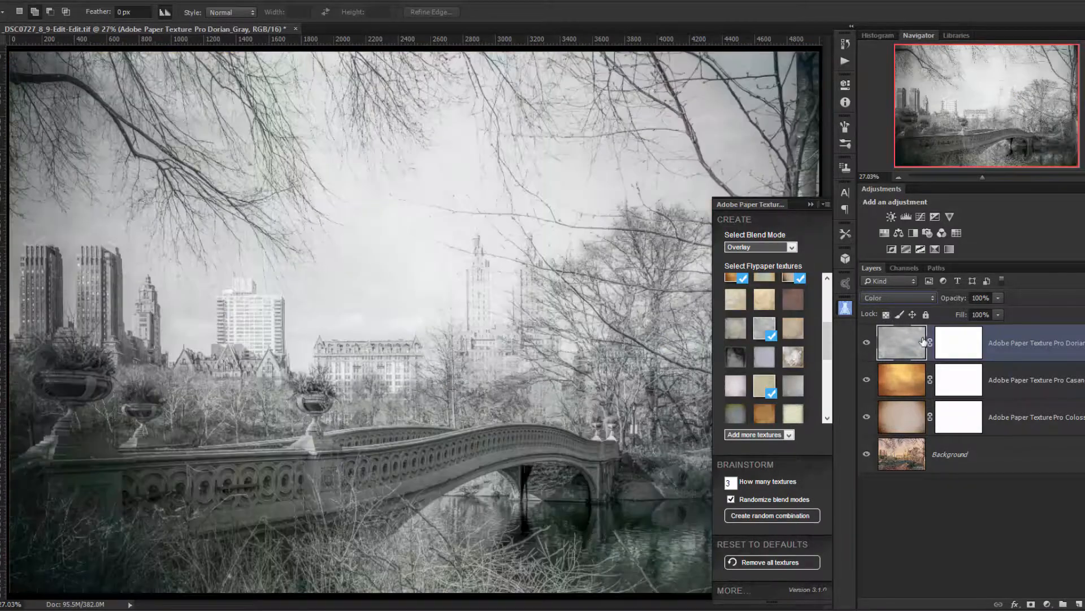
Set the Dorian_Gray layer's blend mode to Multiply and move it beneath the Casanova layer.
{"action": "key", "text": "shift+alt+n"}
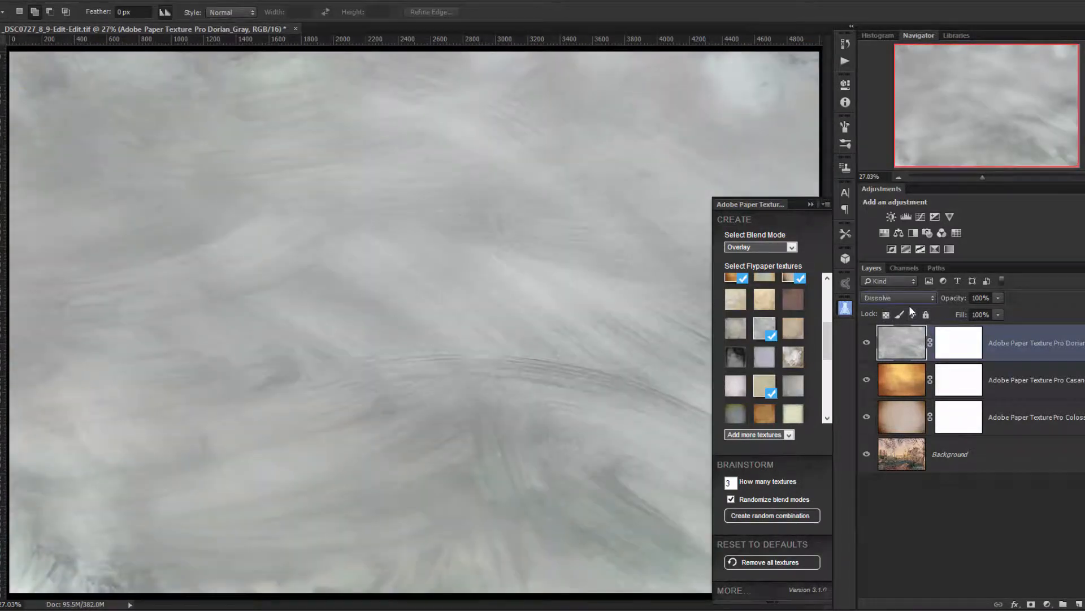
{"action": "key", "text": "shift+plus"}
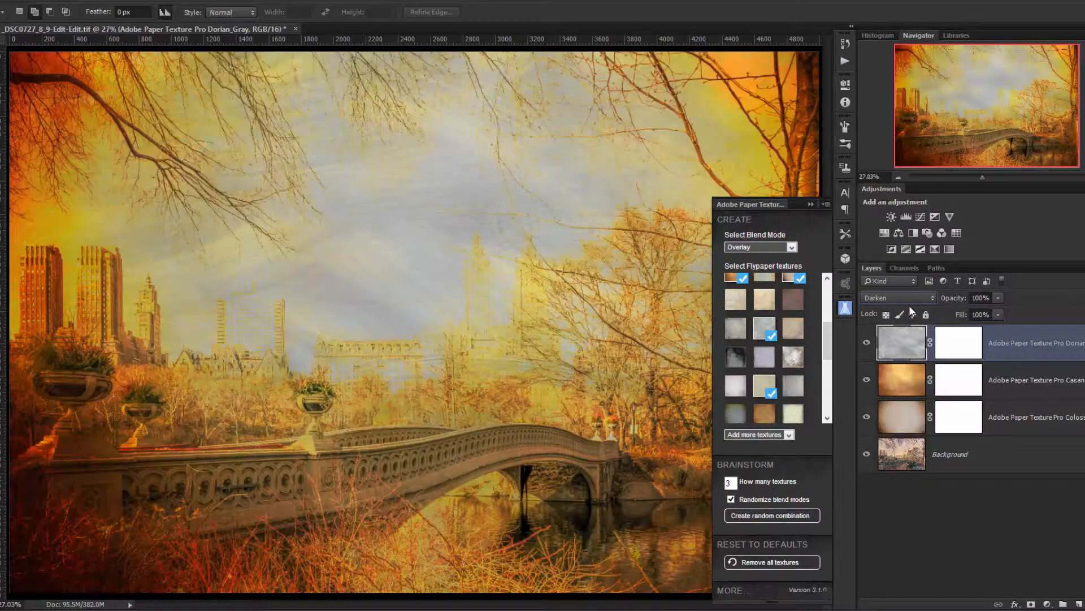
{"action": "key", "text": "shift+plus"}
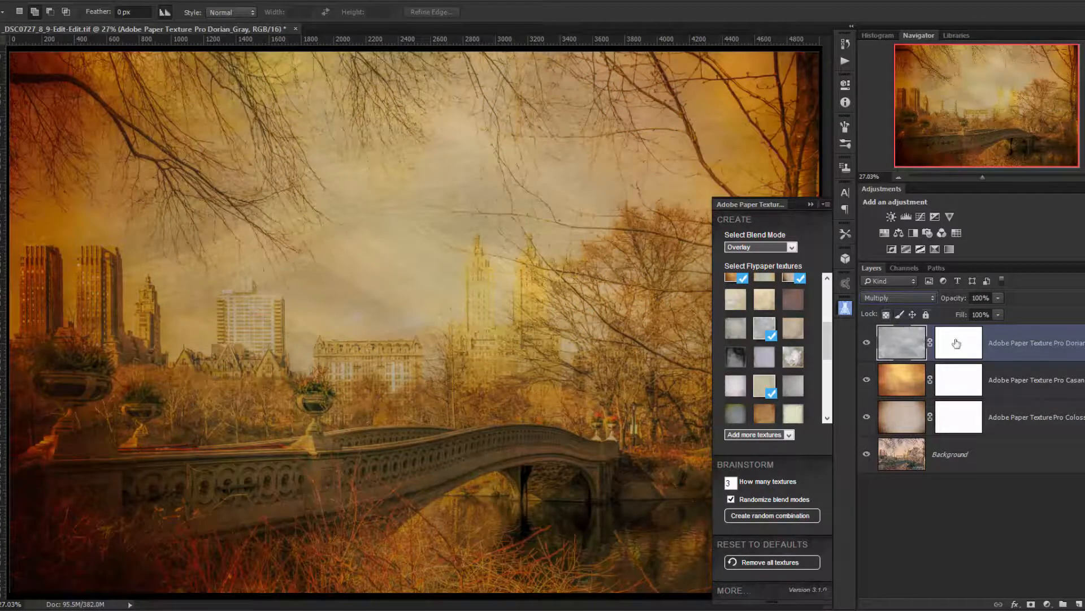
{"action": "left_click_drag", "start_coordinate": [956, 343], "coordinate": [1012, 369]}
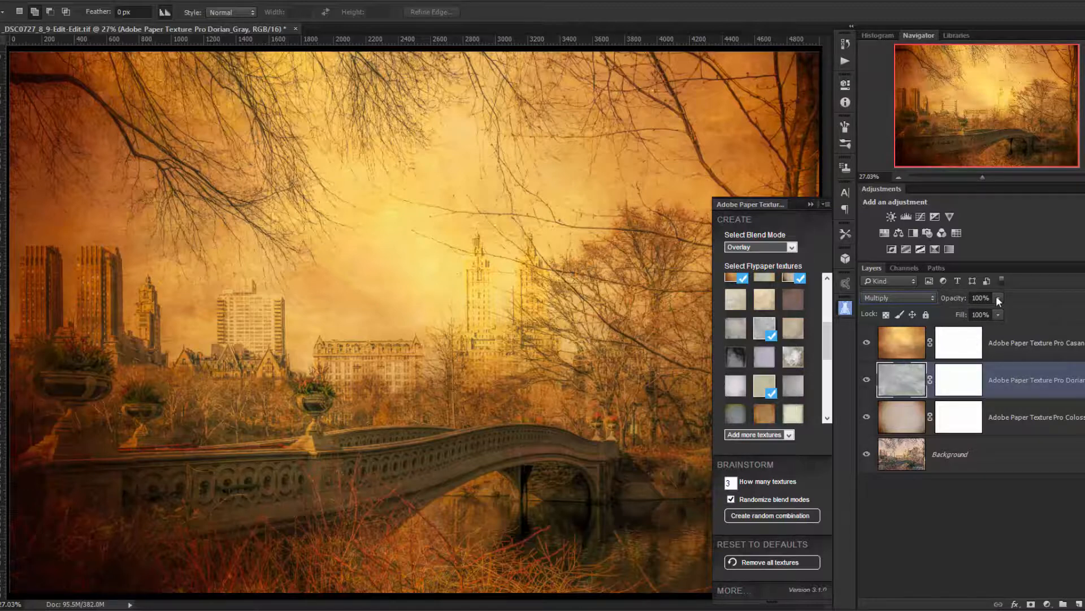
Set the Casanova layer's blend mode to Soft Light and collapse the Adobe Paper Texture Pro panel.
{"action": "left_click", "coordinate": [899, 346]}
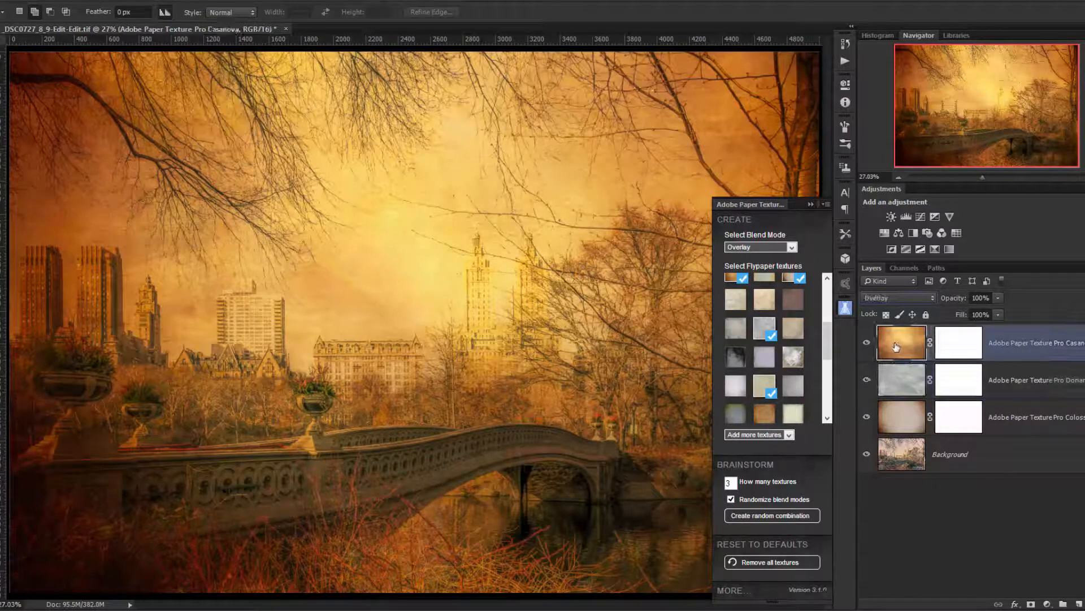
{"action": "left_click", "coordinate": [905, 300]}
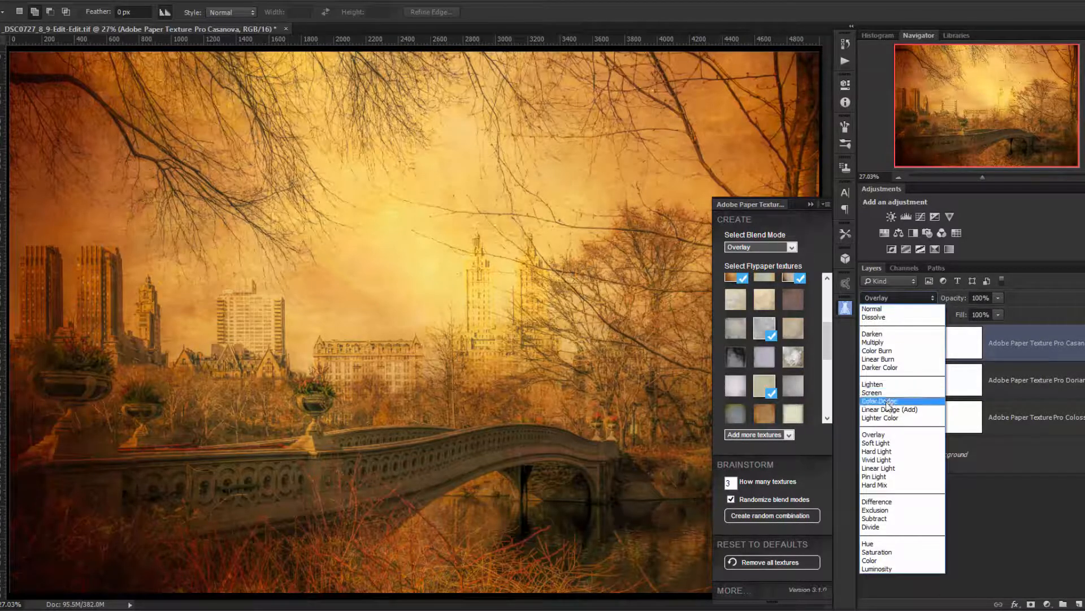
{"action": "left_click", "coordinate": [882, 444]}
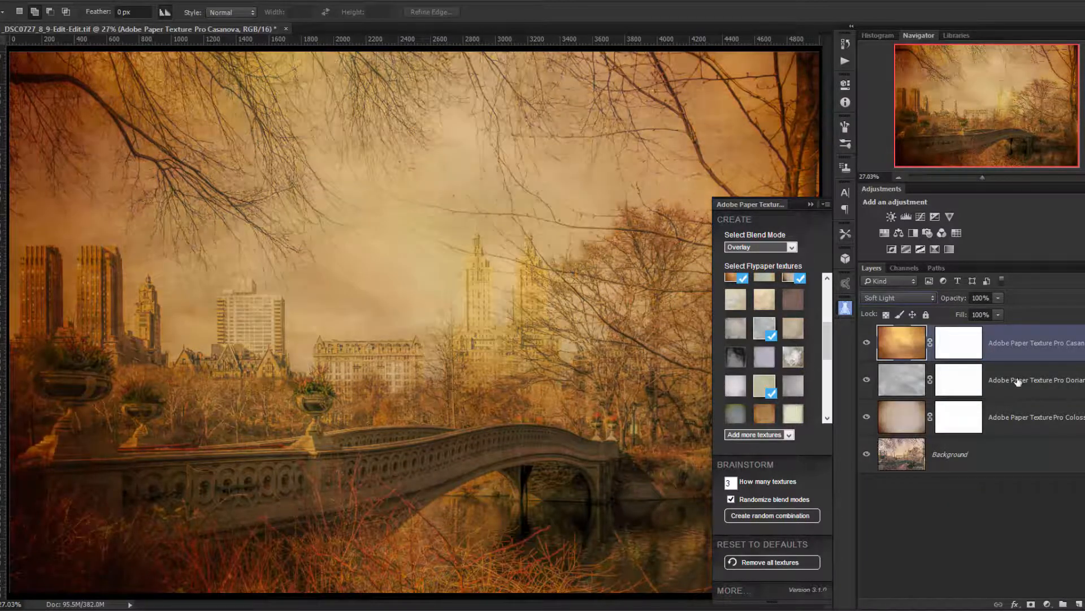
{"action": "left_click", "coordinate": [811, 204]}
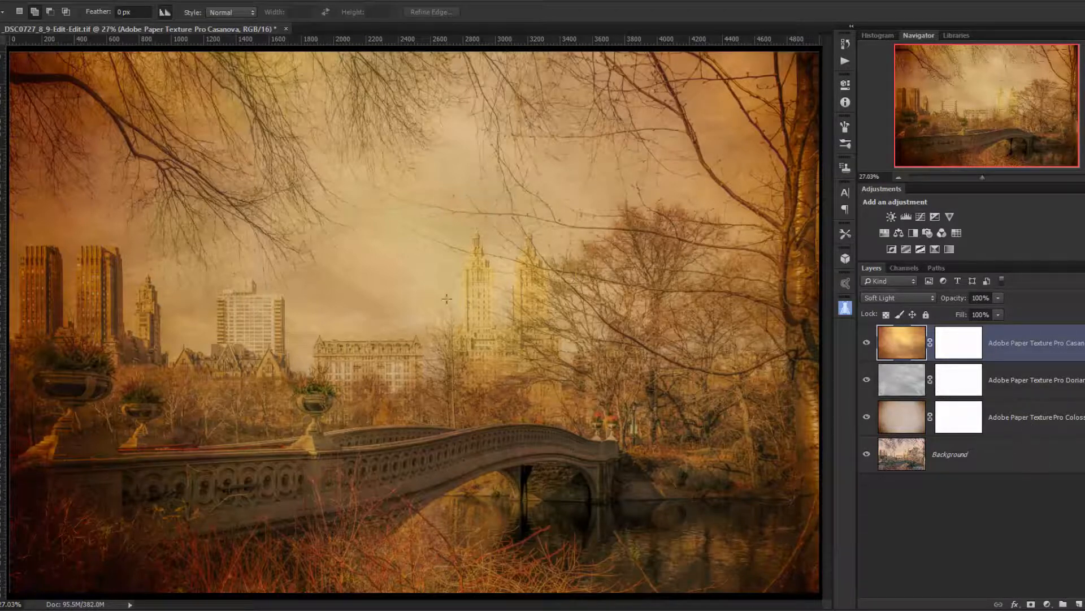
Flatten all the layers and close the bridge image with its changes saved, returning to Lightroom.
{"action": "left_click", "coordinate": [1045, 461], "text": "shift"}
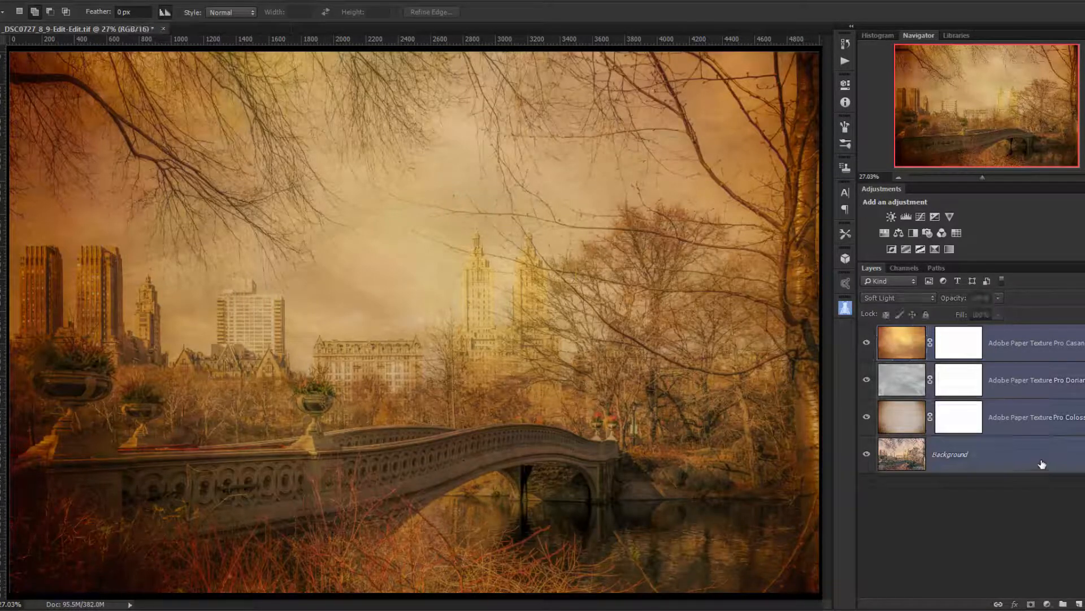
{"action": "left_click", "coordinate": [79, 1]}
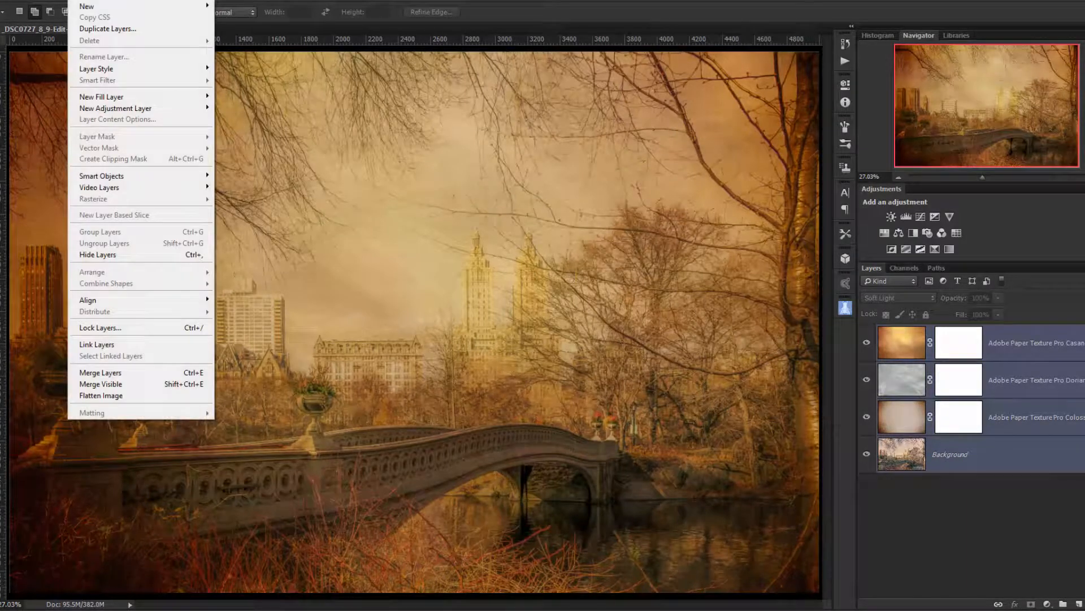
{"action": "left_click", "coordinate": [100, 396]}
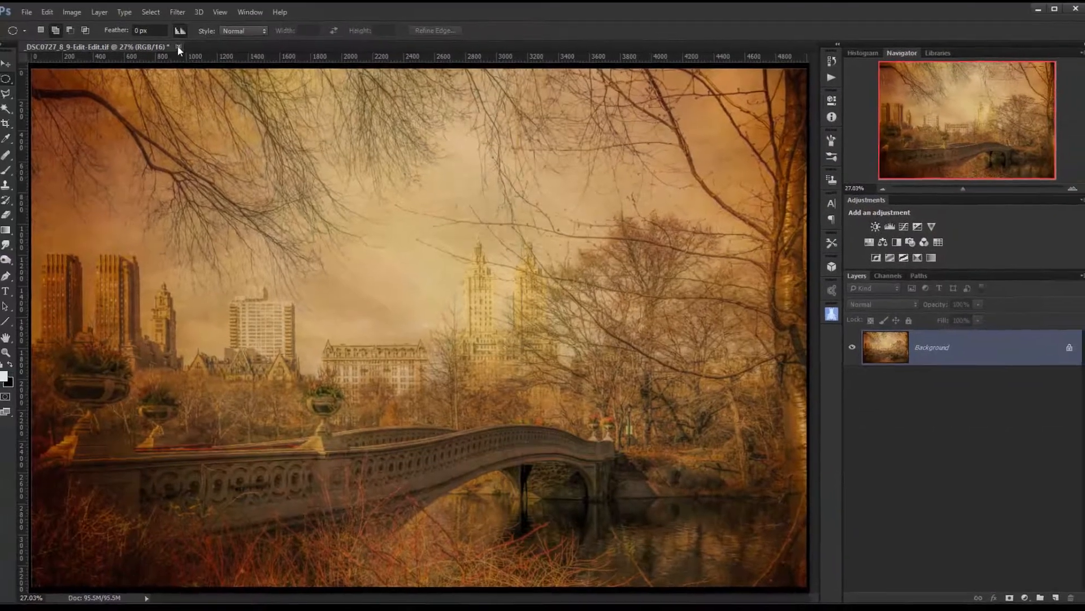
{"action": "left_click", "coordinate": [163, 28]}
{"action": "left_click", "coordinate": [496, 239]}
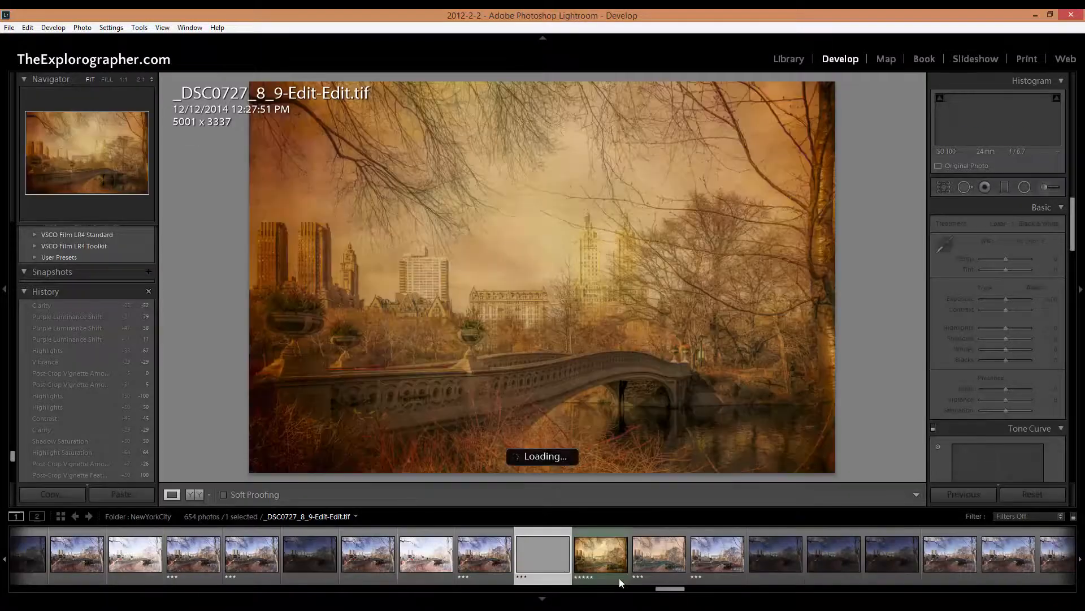
Compare the newly textured _DSC0727_8_9-Edit-Edit-Edit-2.tif with the earlier stylized version, _DSC0727_8_9-Edit-Edit-Edit.tif.
{"action": "left_click", "coordinate": [597, 556]}
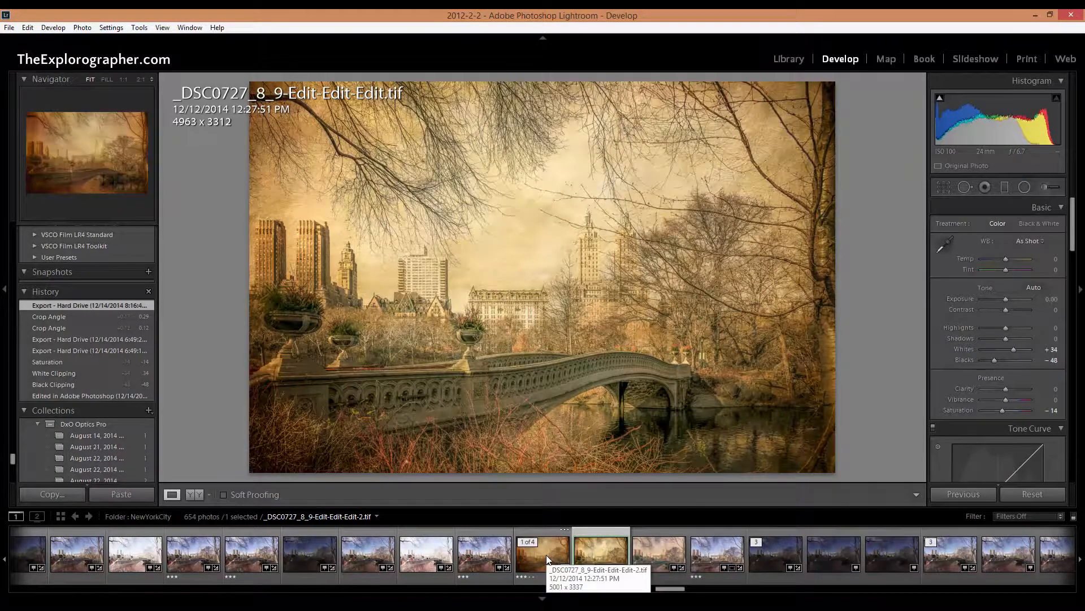
{"action": "left_click", "coordinate": [546, 555]}
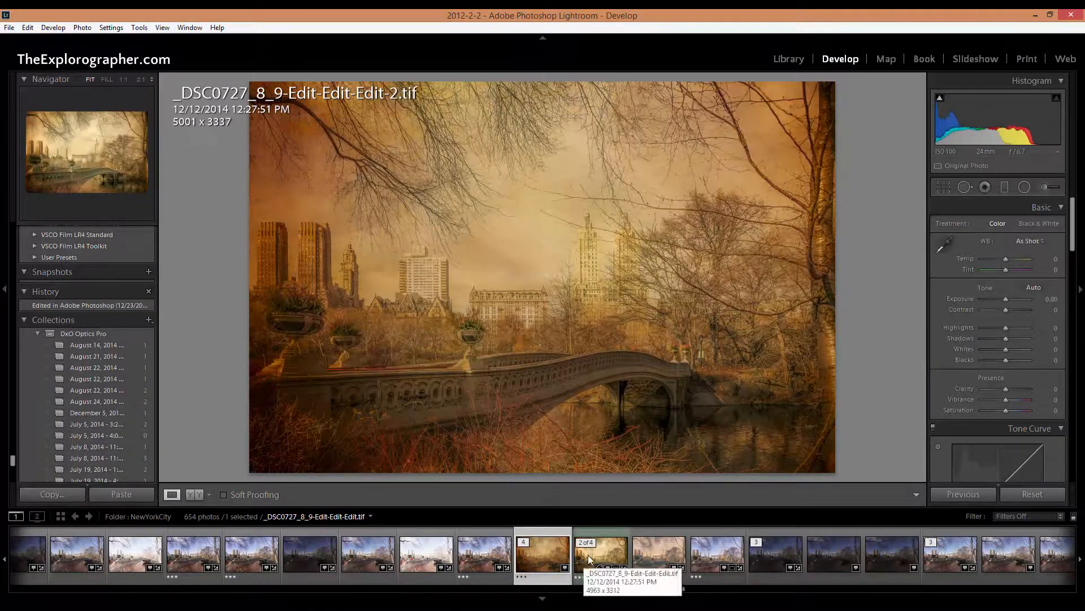
{"action": "left_click", "coordinate": [588, 555]}
{"action": "left_click", "coordinate": [538, 554]}
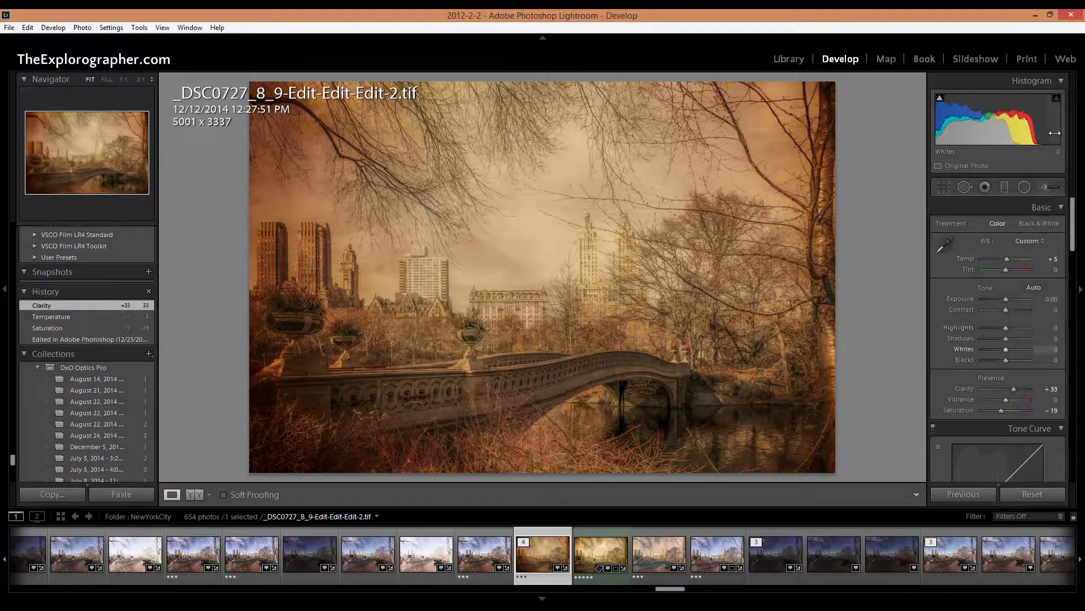
Set Whites to +48 on the newly textured bridge photo and compare it with the earlier version.
{"action": "left_click_drag", "start_coordinate": [1007, 350], "coordinate": [1017, 349]}
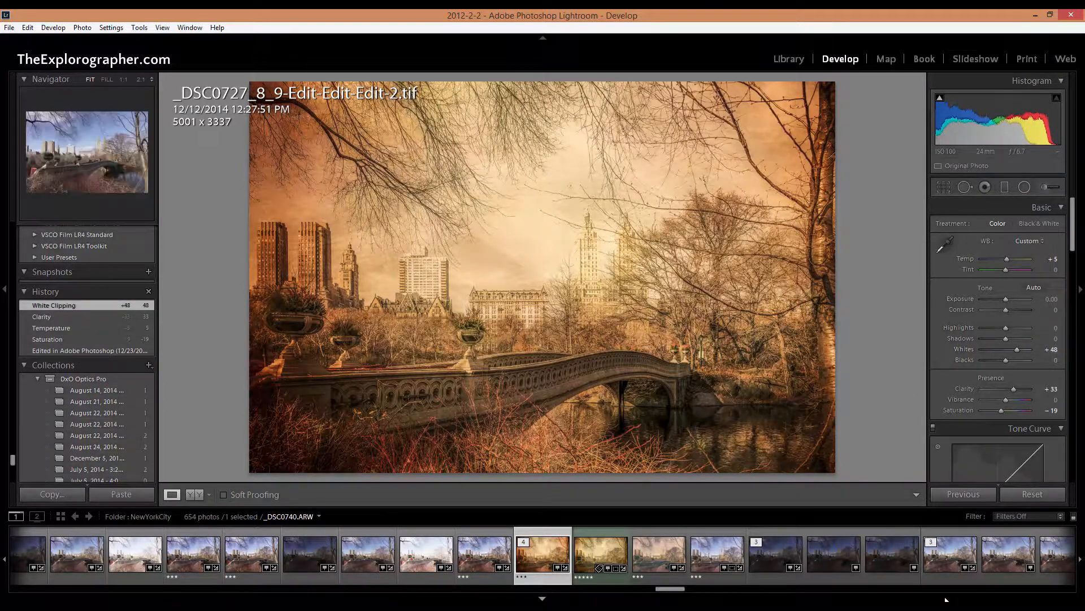
{"action": "left_click", "coordinate": [595, 551]}
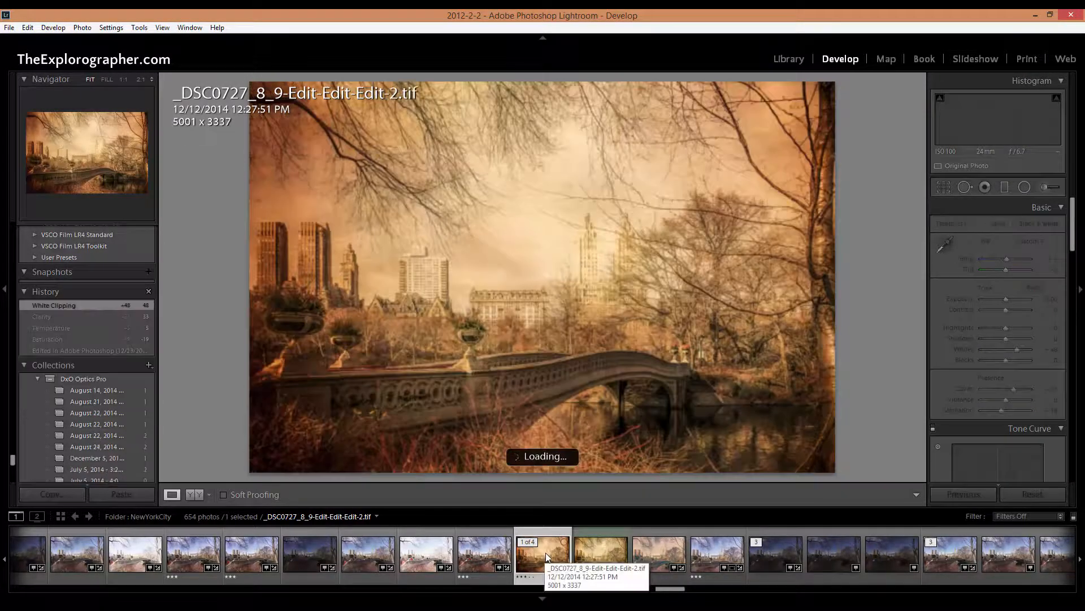
{"action": "left_click", "coordinate": [593, 557]}
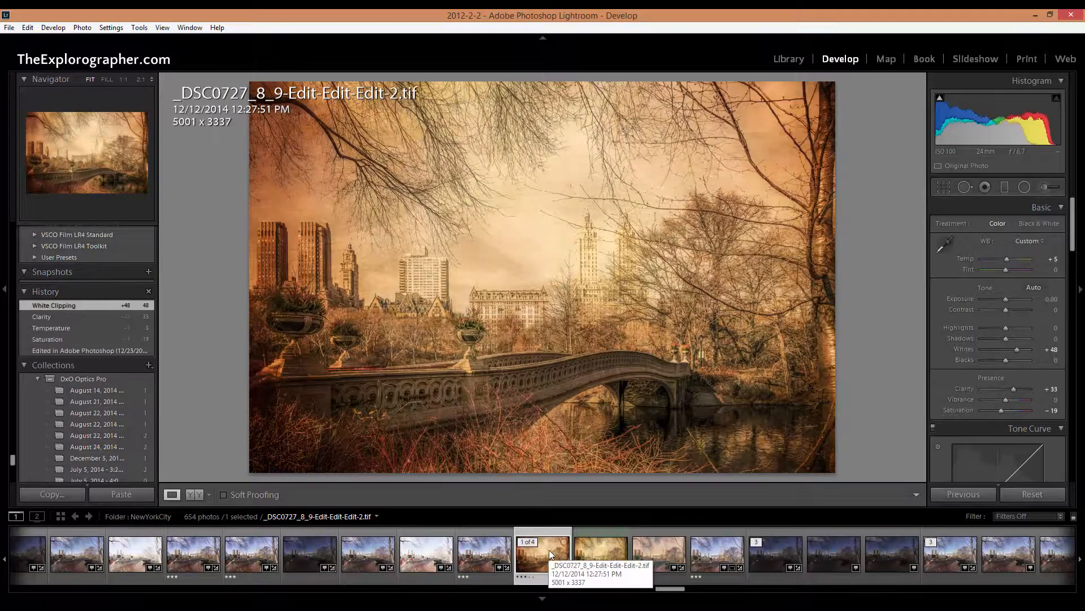
Straighten the newly textured photo with a crop angle of 0.23, using the earlier version's crop as reference.
{"action": "left_click", "coordinate": [942, 190]}
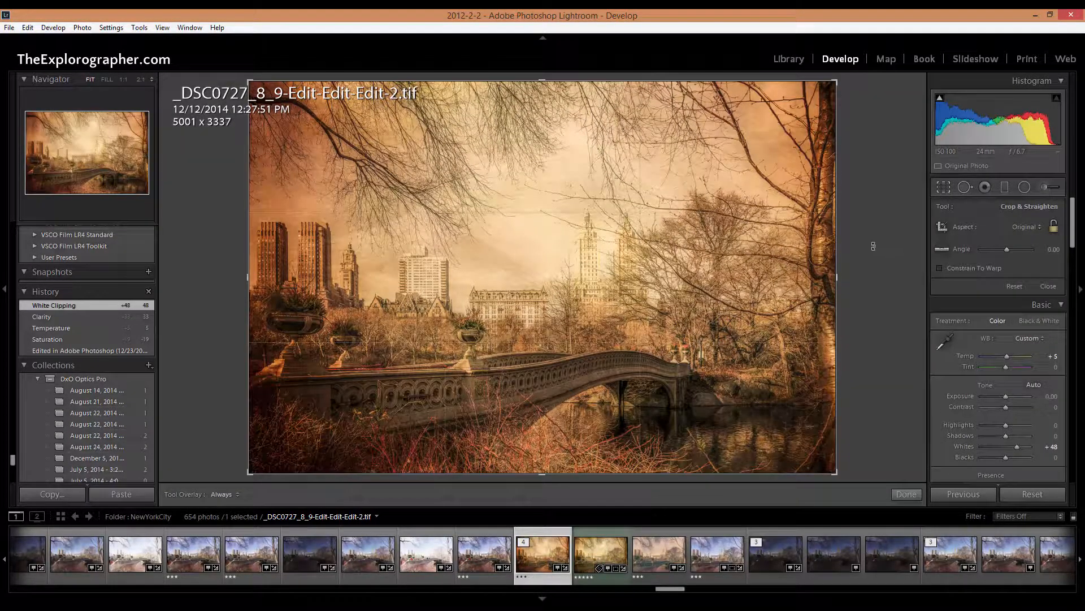
{"action": "left_click", "coordinate": [598, 554]}
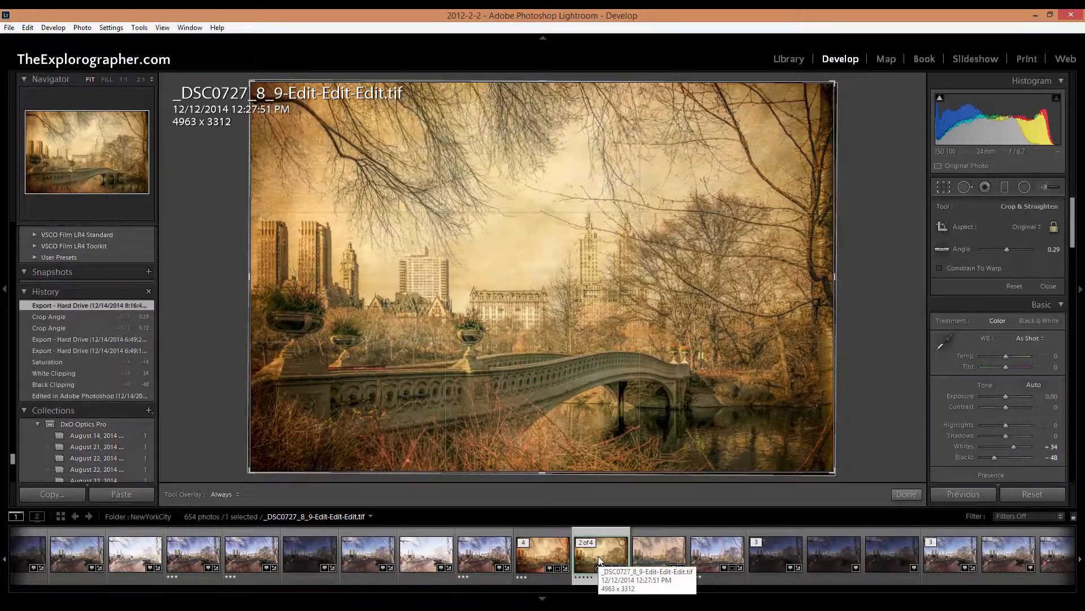
{"action": "left_click", "coordinate": [559, 557]}
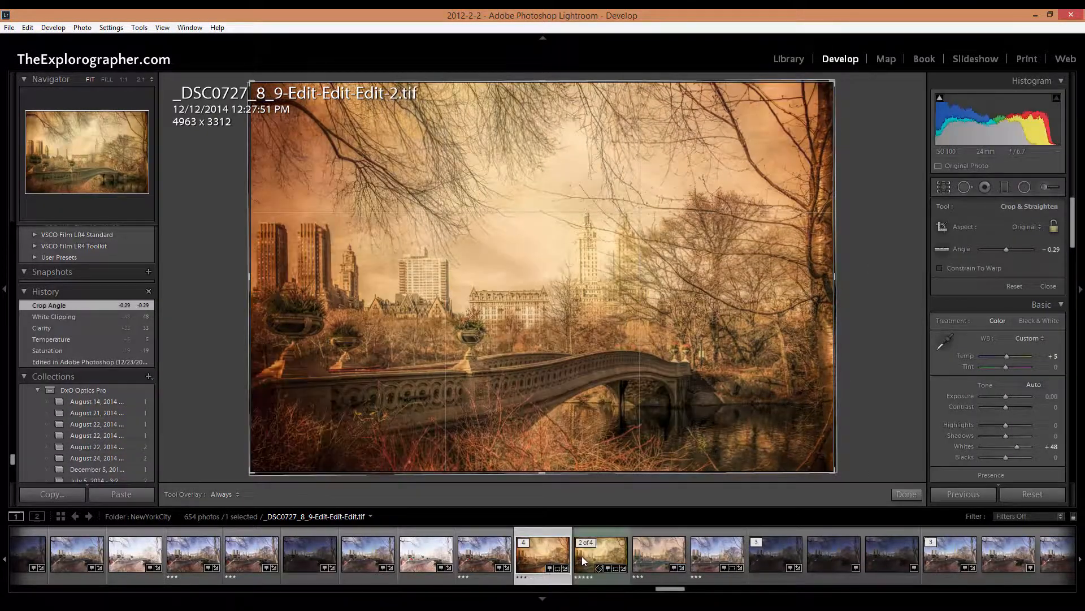
{"action": "left_click_drag", "start_coordinate": [856, 293], "coordinate": [856, 296]}
{"action": "left_click", "coordinate": [605, 554]}
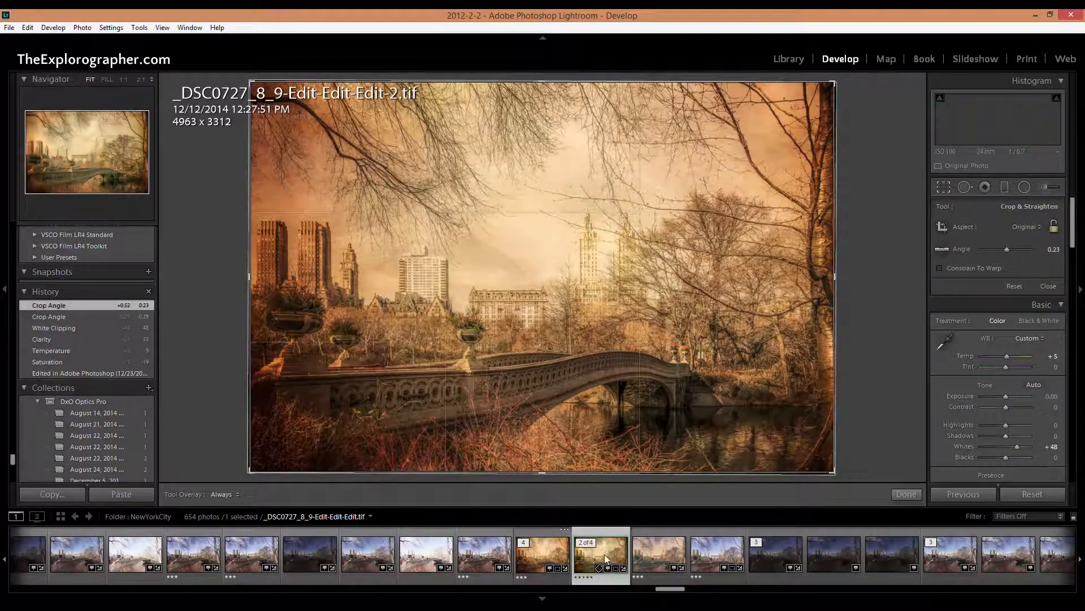
{"action": "left_click", "coordinate": [554, 557]}
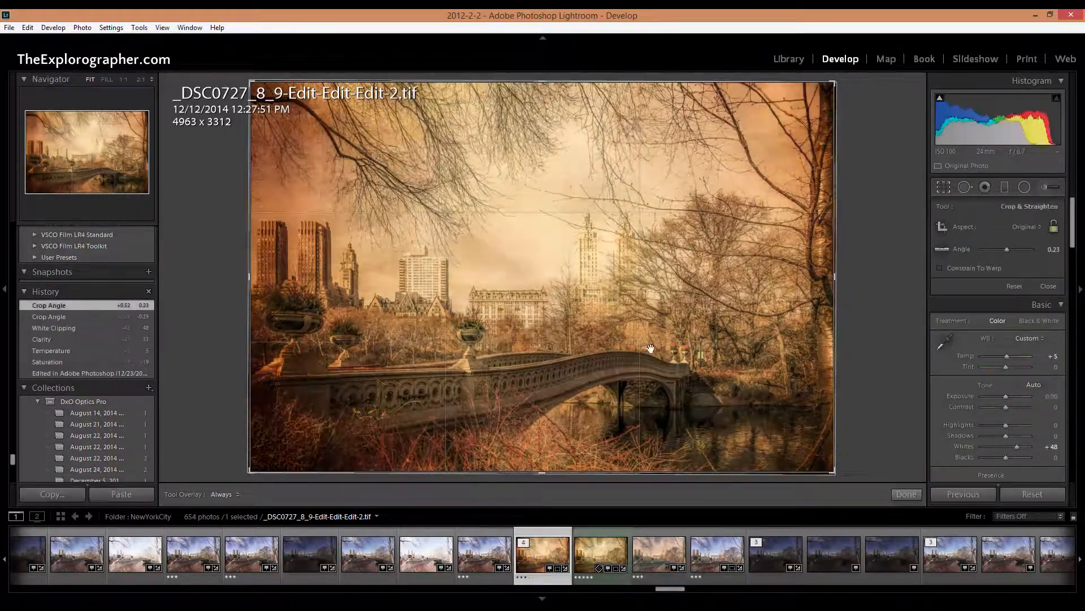